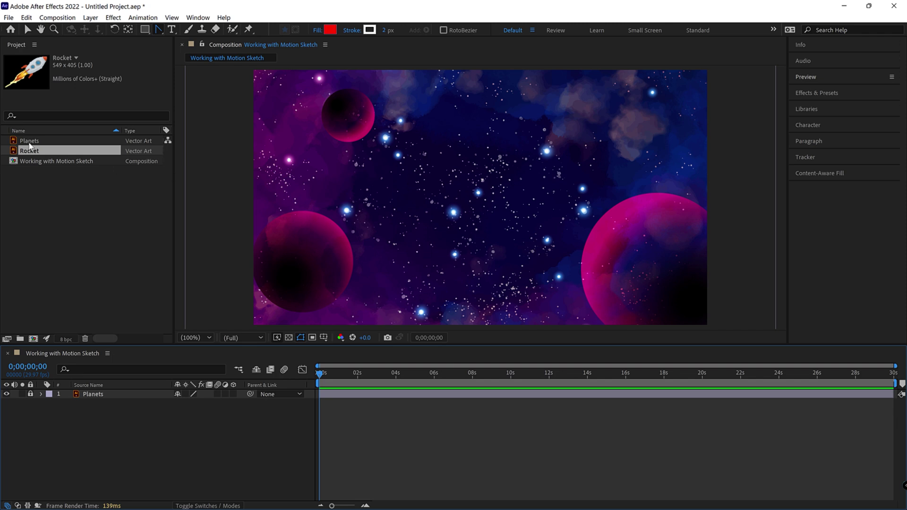
# Add the Rocket artwork as a layer above Planets and move it toward the centre of the sky
pyautogui.moveTo(29, 150); pyautogui.dragTo(85, 382)
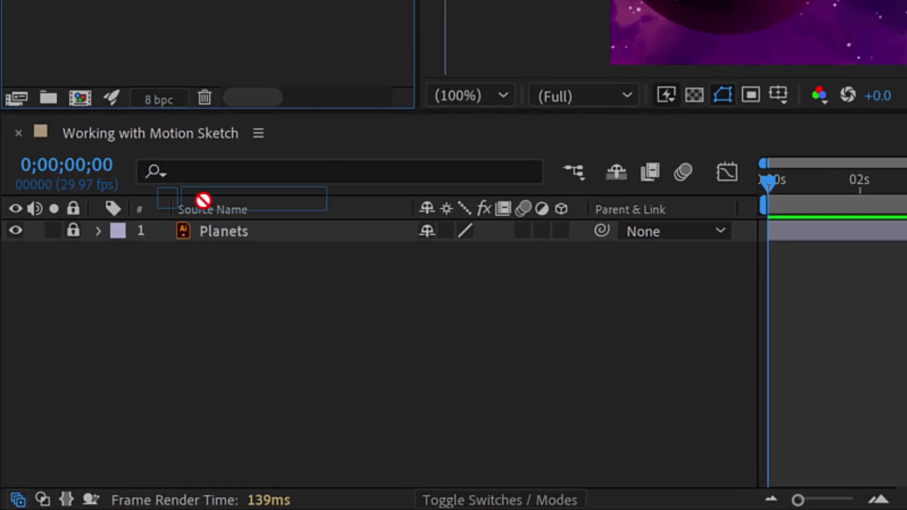
pyautogui.moveTo(203, 201); pyautogui.dragTo(216, 231)
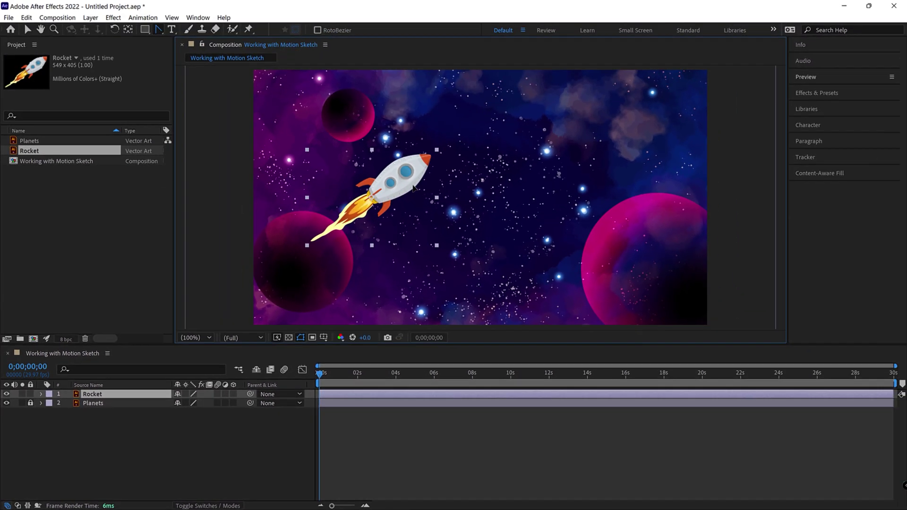
pyautogui.moveTo(399, 187); pyautogui.dragTo(482, 187)
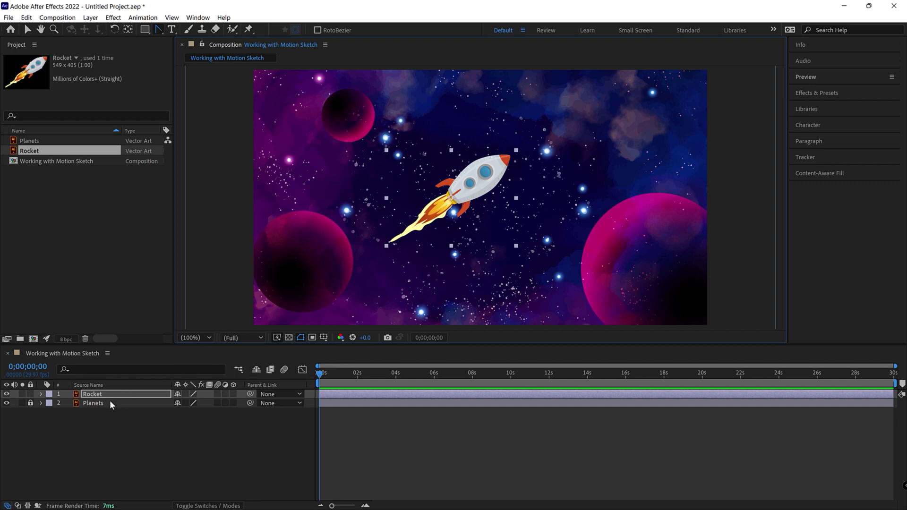
# Nudge the rocket toward the lower left and start keyframing its Position
pyautogui.hotkey('shift', 'Left')
pyautogui.hotkey('shift', 'Left')
pyautogui.hotkey('shift', 'Left')
pyautogui.hotkey('shift', 'Left')
pyautogui.hotkey('shift', 'Left')
pyautogui.hotkey('shift', 'Left')
pyautogui.hotkey('shift', 'Left')
pyautogui.hotkey('shift', 'Left')
pyautogui.hotkey('shift', 'Left')
pyautogui.hotkey('shift', 'Left')
pyautogui.hotkey('shift', 'Left')
pyautogui.hotkey('shift', 'Left')
pyautogui.hotkey('shift', 'Left')
pyautogui.hotkey('shift', 'Left')
pyautogui.hotkey('shift', 'Left')
pyautogui.hotkey('shift', 'Left')
pyautogui.hotkey('shift', 'Left')
pyautogui.hotkey('shift', 'Left')
pyautogui.hotkey('shift', 'Left')
pyautogui.hotkey('shift', 'Left')
pyautogui.hotkey('shift', 'Down')
pyautogui.hotkey('shift', 'Down')
pyautogui.hotkey('shift', 'Down')
pyautogui.hotkey('shift', 'Down')
pyautogui.hotkey('shift', 'Down')
pyautogui.hotkey('shift', 'Down')
pyautogui.hotkey('shift', 'Down')
pyautogui.hotkey('shift', 'Down')
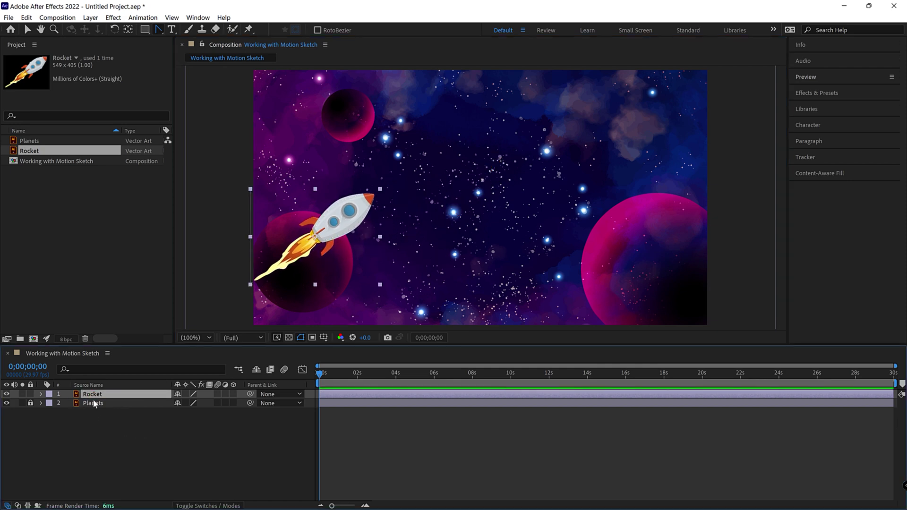
pyautogui.press('p')
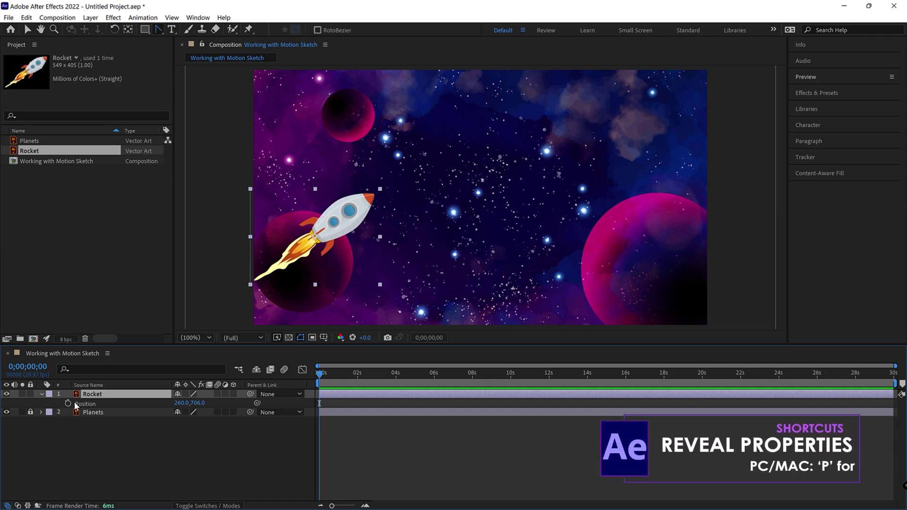
pyautogui.click(68, 404)
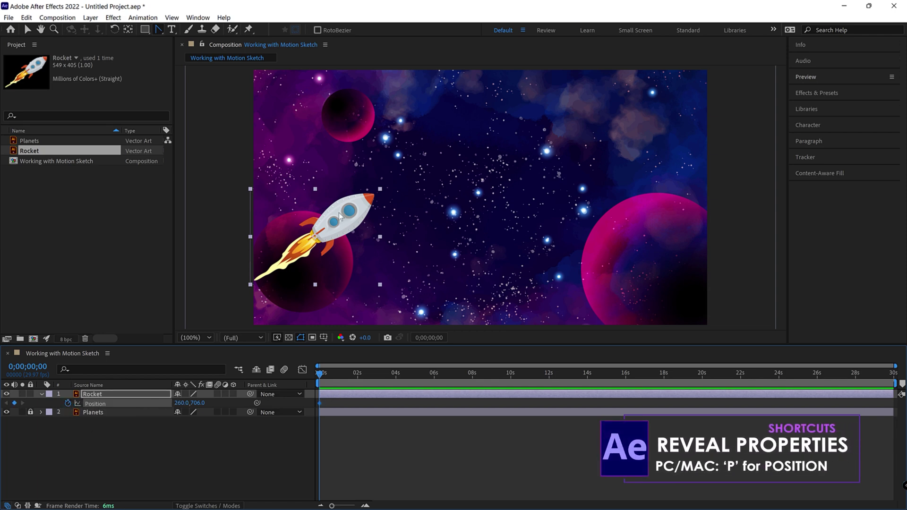
# Add up-right Position keyframes at about two and four seconds, then curve the path at the middle keyframe
pyautogui.moveTo(336, 374); pyautogui.dragTo(360, 375)
pyautogui.moveTo(351, 246); pyautogui.dragTo(549, 181)
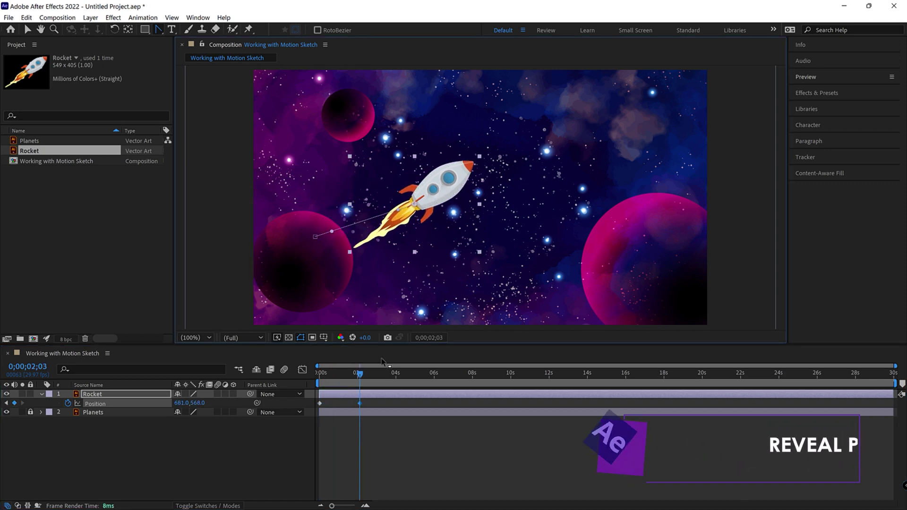
pyautogui.moveTo(375, 373); pyautogui.dragTo(402, 373)
pyautogui.moveTo(435, 189); pyautogui.dragTo(573, 157)
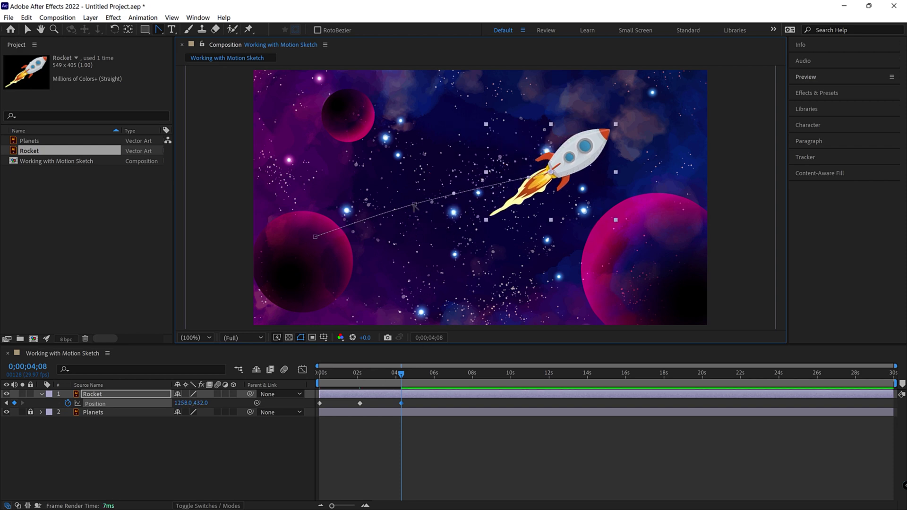
pyautogui.moveTo(414, 207); pyautogui.dragTo(430, 201)
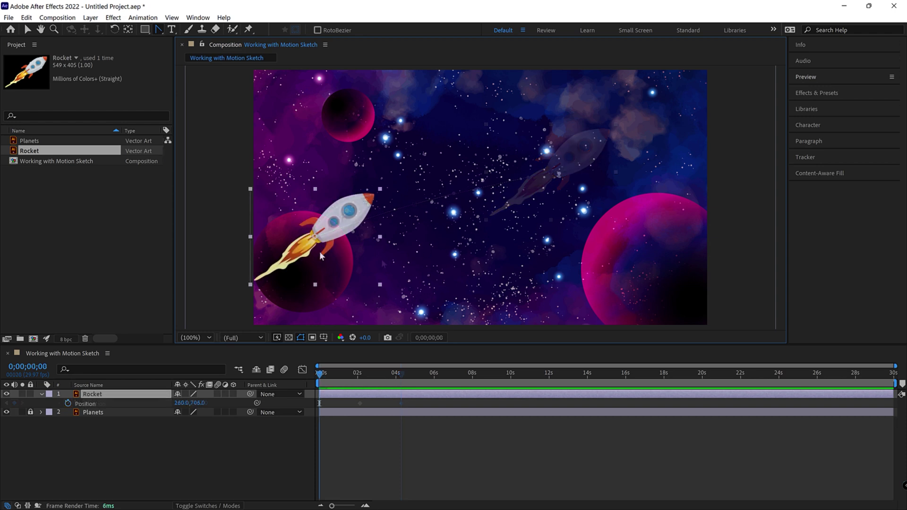
# Move the rocket to the centre of the sky and open the Motion Sketch panel
pyautogui.moveTo(343, 215); pyautogui.dragTo(424, 183)
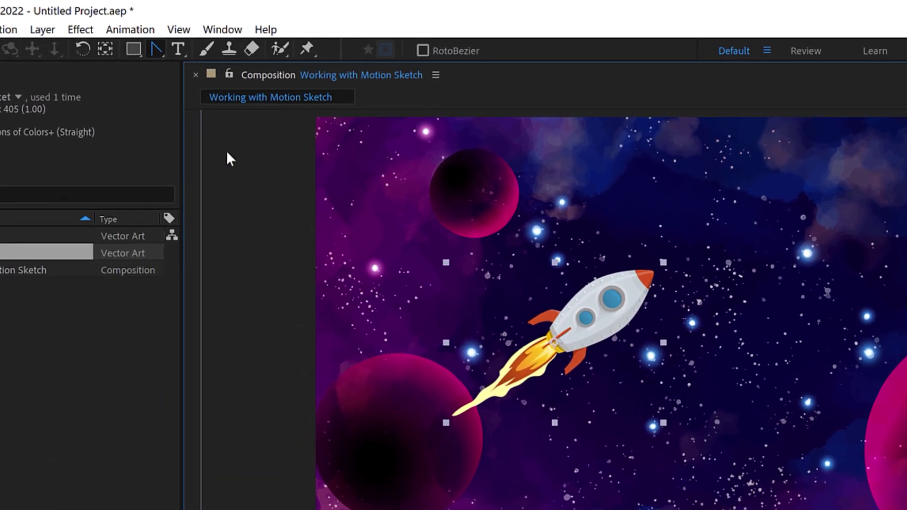
pyautogui.click(227, 29)
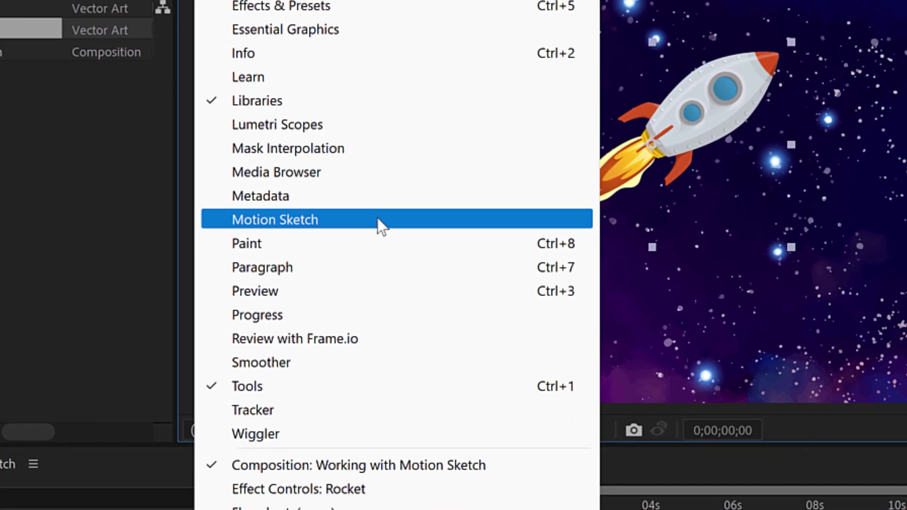
pyautogui.click(380, 220)
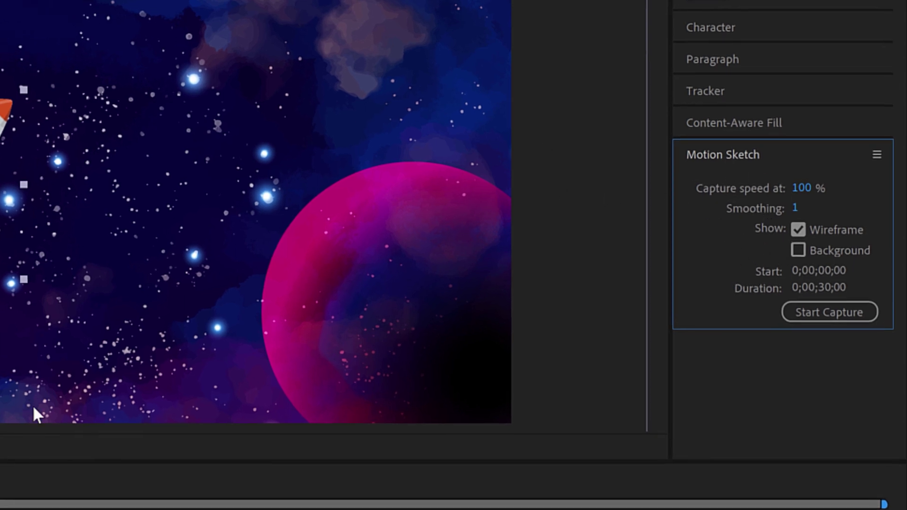
pyautogui.click(47, 482)
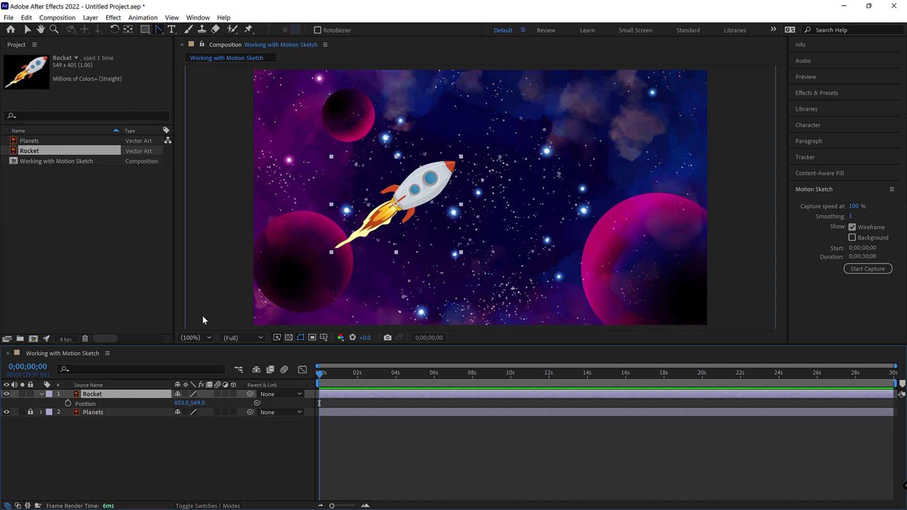
# View the composition at 50% magnification and select the Rocket layer
pyautogui.click(197, 337)
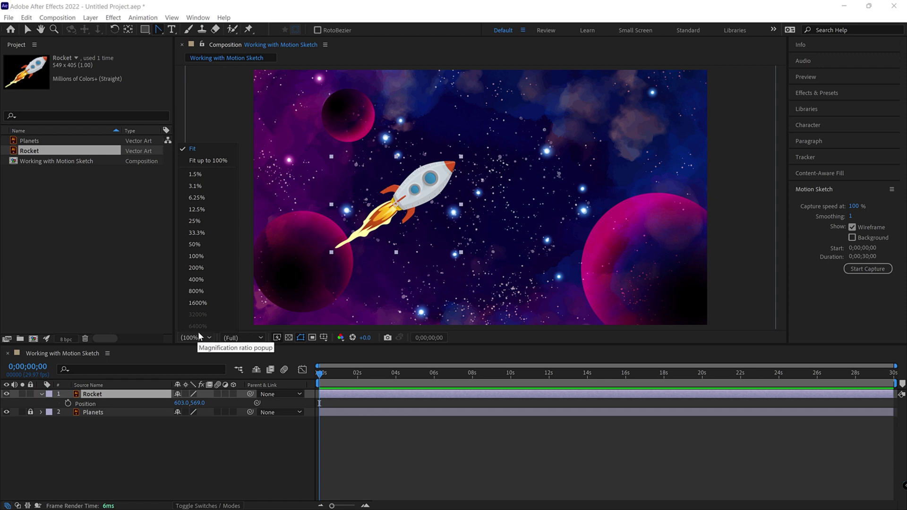
pyautogui.click(195, 244)
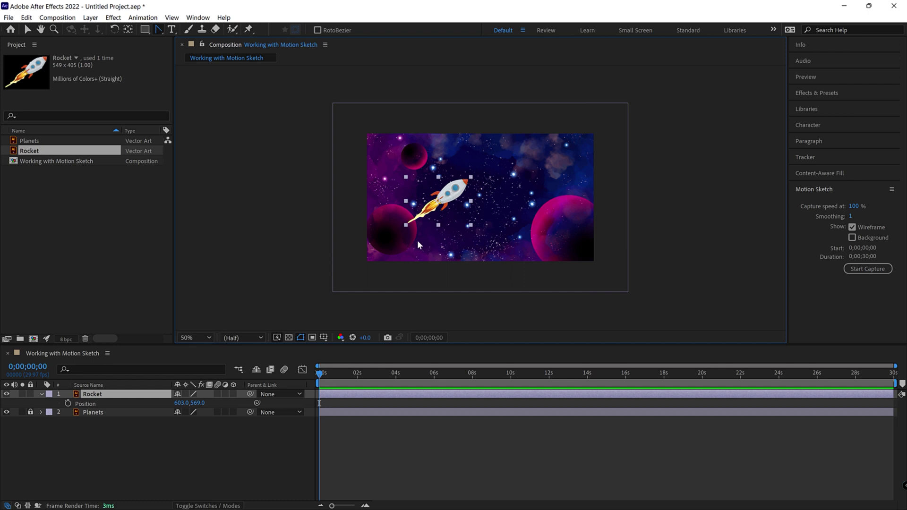
pyautogui.click(97, 398)
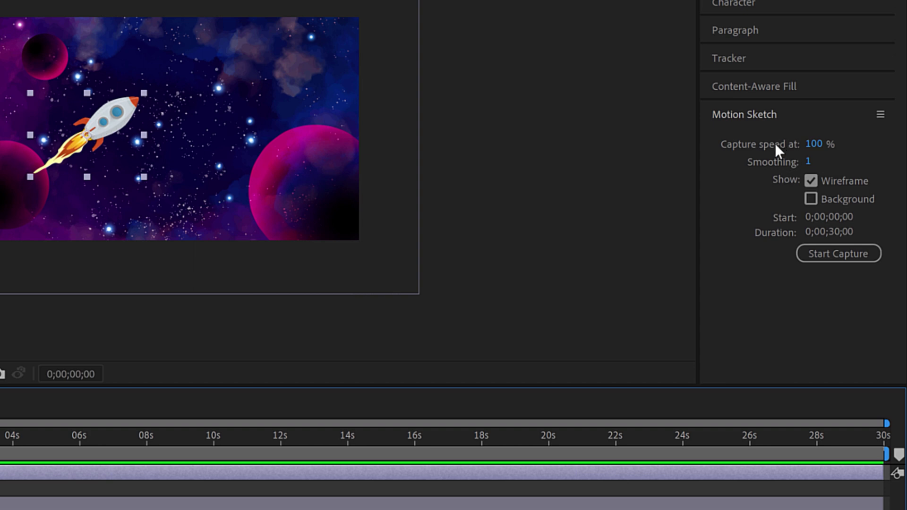
# Set Motion Sketch Smoothing to 32 and tick the Background option
pyautogui.click(810, 163)
pyautogui.write('32')
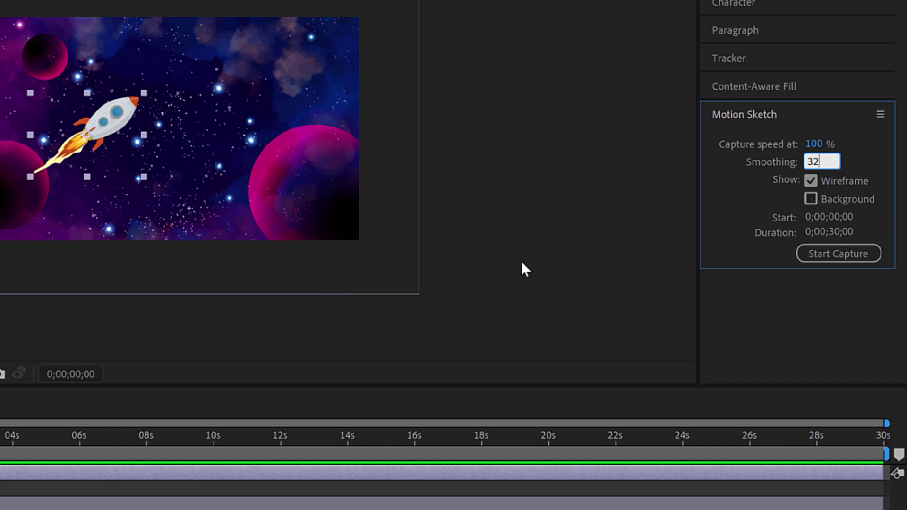
pyautogui.click(809, 199)
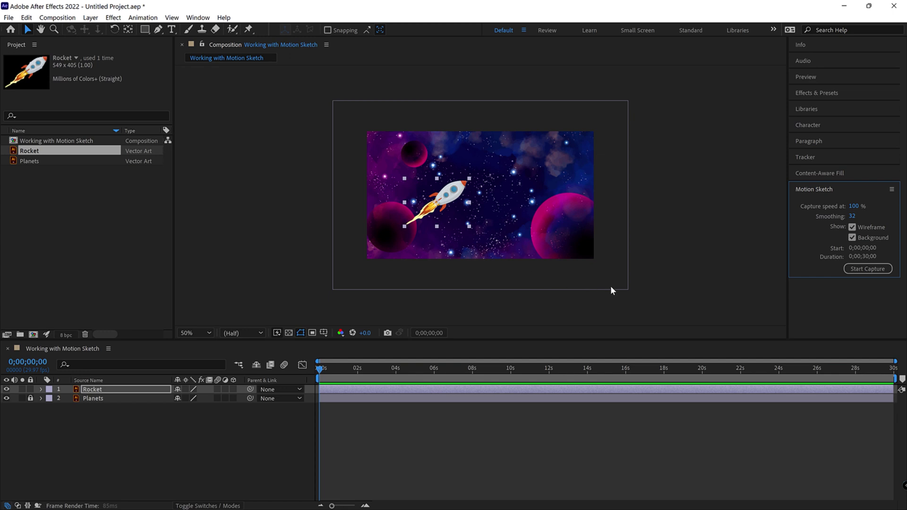
# Capture a sketched rocket path from the lower left across the sky, preview it, and reveal Anchor Point
pyautogui.click(867, 271)
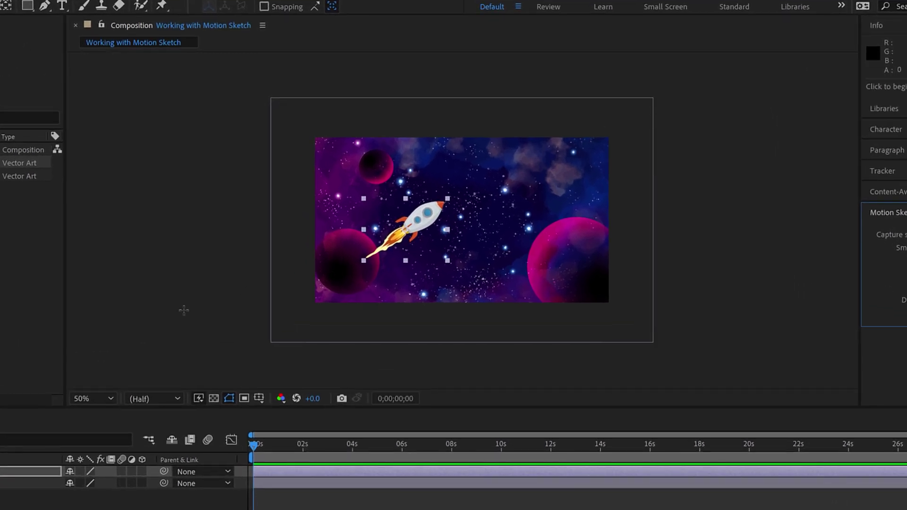
pyautogui.moveTo(185, 286)
pyautogui.mouseDown()
pyautogui.moveTo(206, 242)
pyautogui.moveTo(258, 215)
pyautogui.moveTo(328, 209)
pyautogui.moveTo(404, 246)
pyautogui.moveTo(461, 247)
pyautogui.moveTo(604, 163)
pyautogui.moveTo(720, 162)
pyautogui.mouseUp()
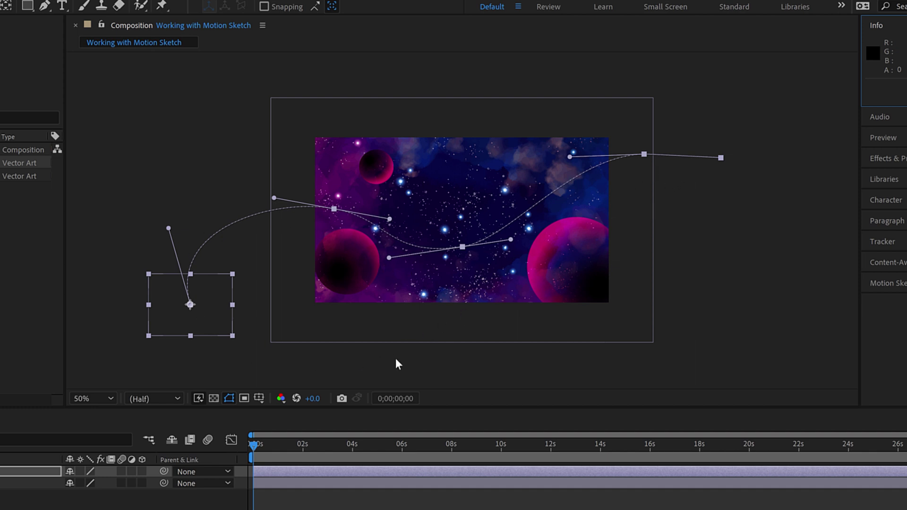
pyautogui.moveTo(296, 449); pyautogui.dragTo(330, 465)
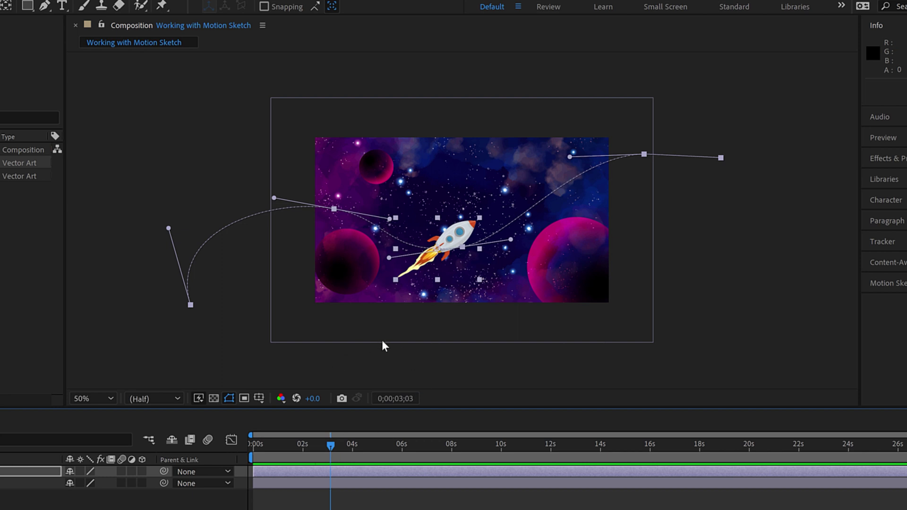
pyautogui.click(371, 303)
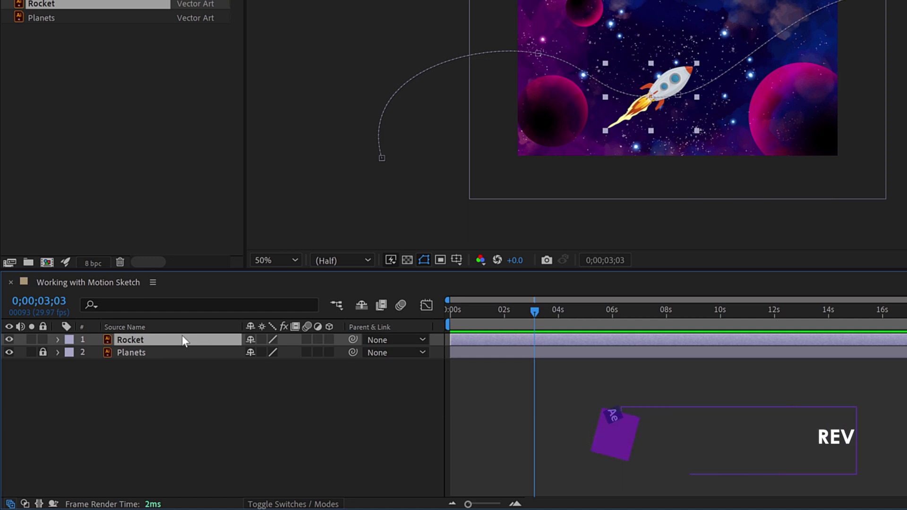
pyautogui.press('a')
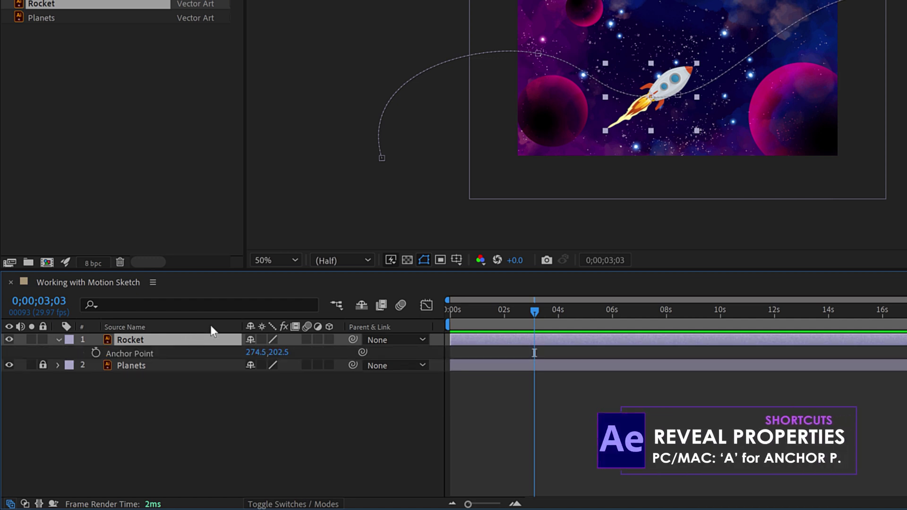
# Set the rocket's anchor point to 380.5, 124.5 and reveal its Rotation property
pyautogui.moveTo(276, 350)
pyautogui.mouseDown()
pyautogui.moveTo(284, 349)
pyautogui.moveTo(209, 368)
pyautogui.moveTo(248, 352)
pyautogui.moveTo(235, 354)
pyautogui.moveTo(326, 353)
pyautogui.moveTo(265, 349)
pyautogui.moveTo(279, 352)
pyautogui.mouseUp()
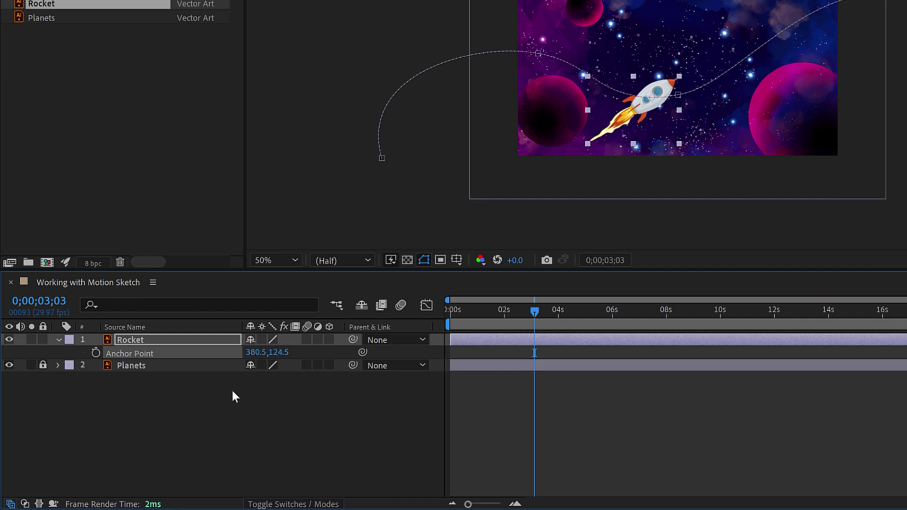
pyautogui.click(178, 337)
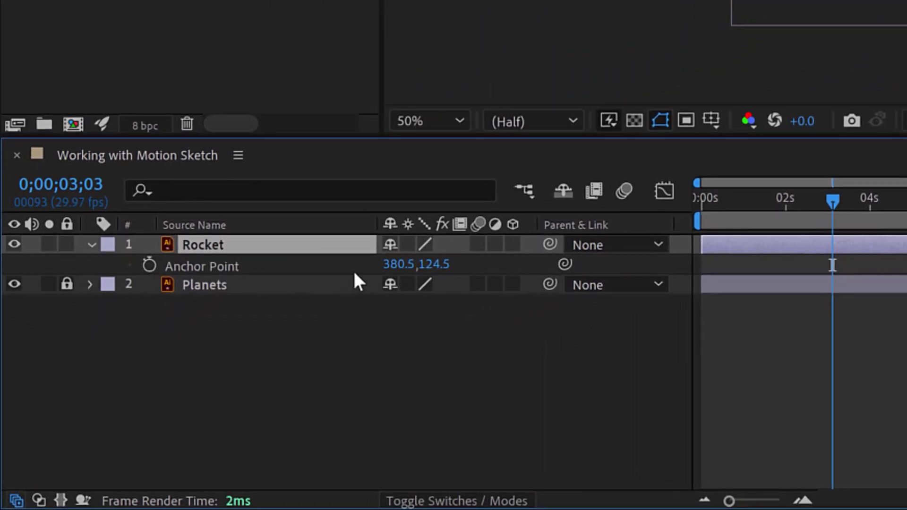
pyautogui.press('r')
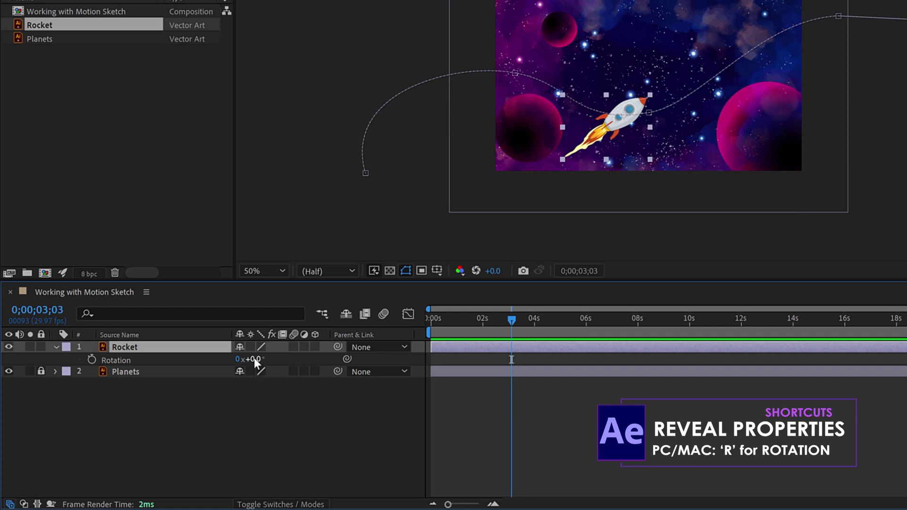
# Scrub the Rocket layer's Rotation to 0x+33.0° and reselect the layer
pyautogui.moveTo(254, 358); pyautogui.dragTo(280, 364)
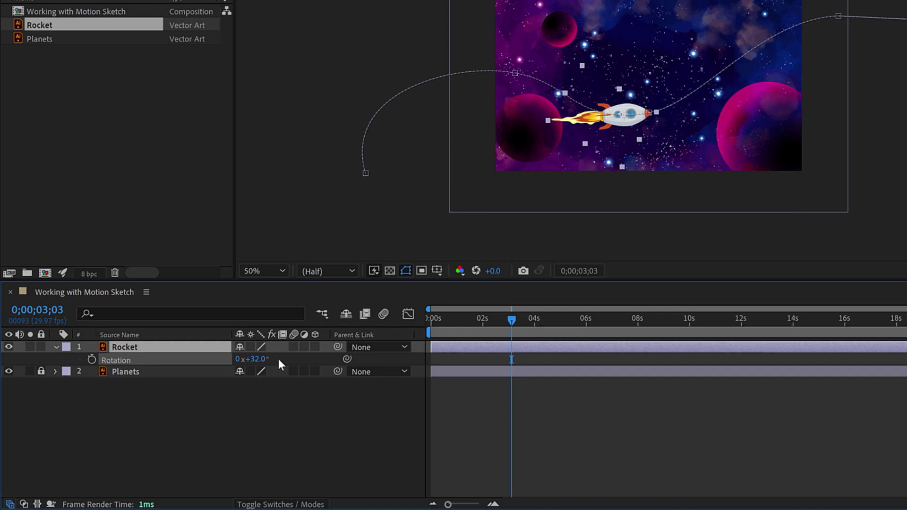
pyautogui.moveTo(279, 358); pyautogui.dragTo(278, 356)
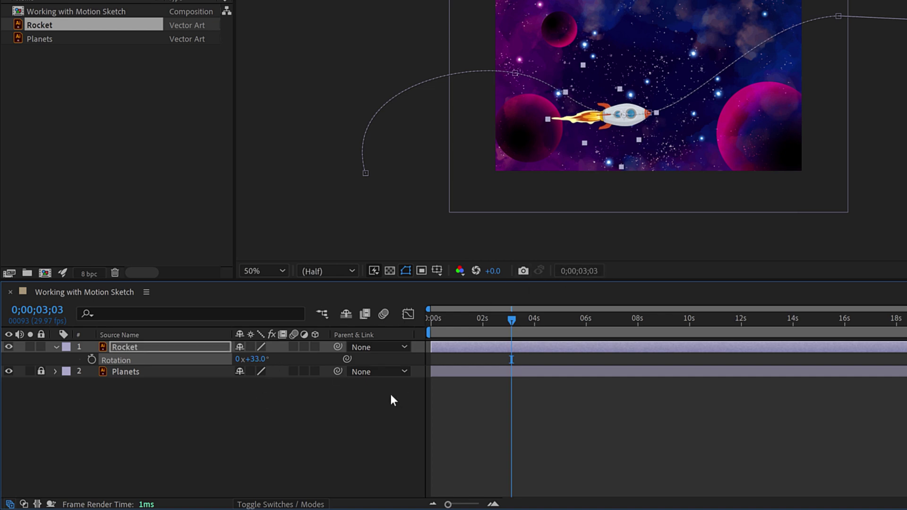
pyautogui.click(177, 347)
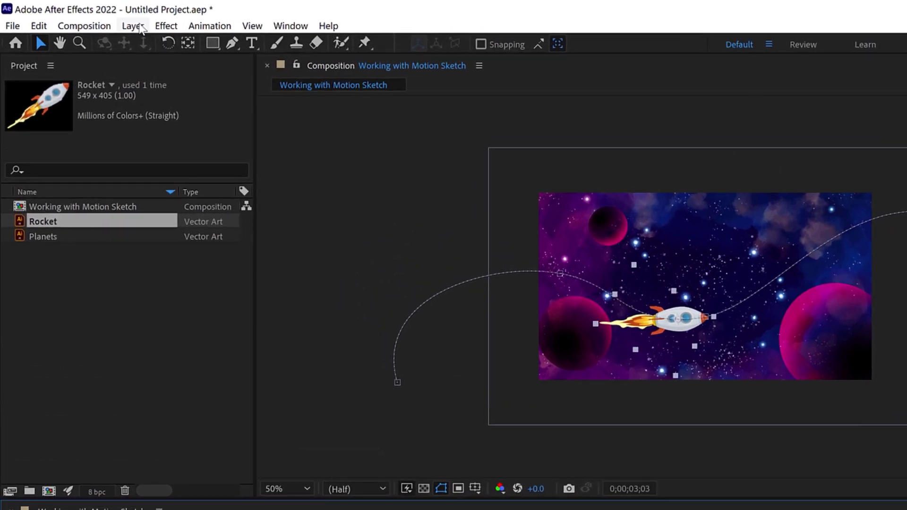
# Set the Rocket layer's Auto-Orient to Orient Along Path
pyautogui.click(140, 26)
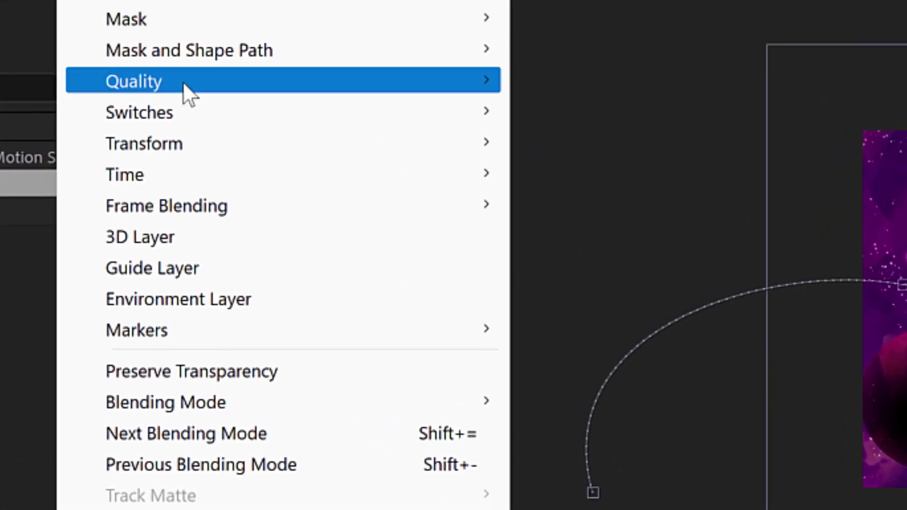
pyautogui.moveTo(211, 146)
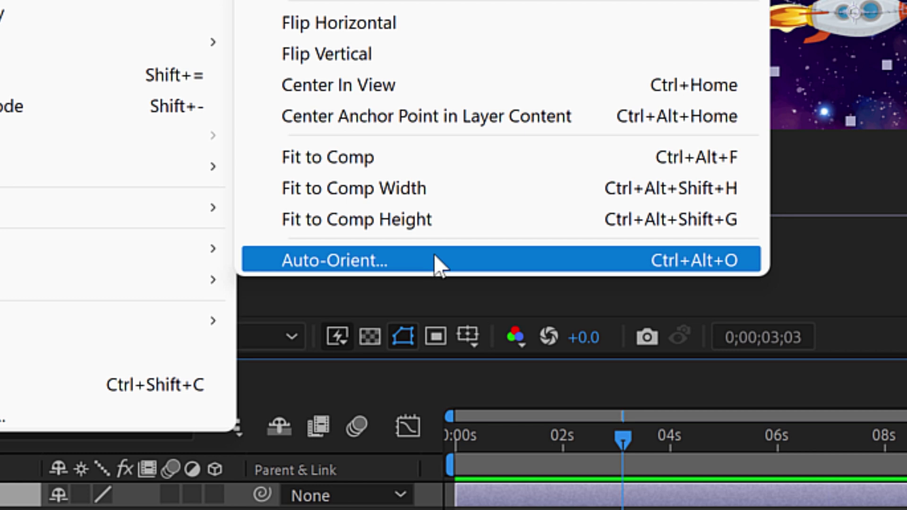
pyautogui.click(434, 259)
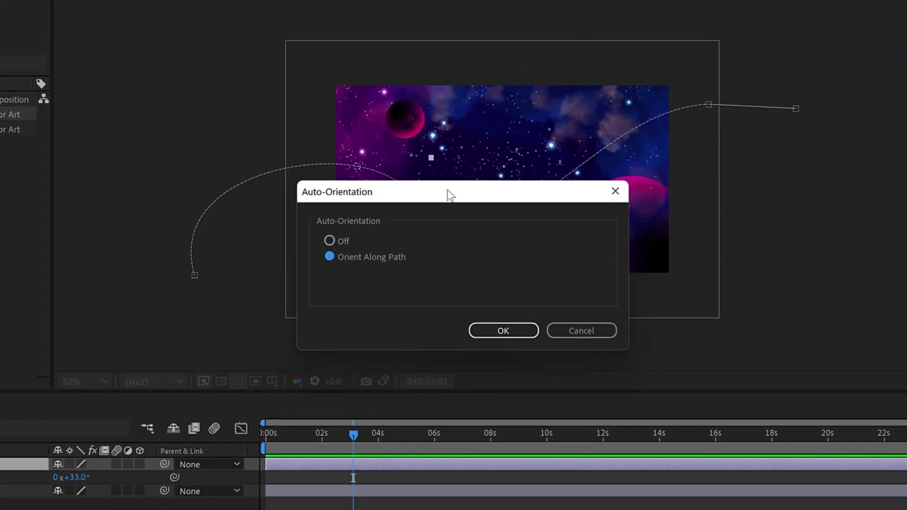
pyautogui.moveTo(451, 195); pyautogui.dragTo(143, 75)
pyautogui.click(204, 214)
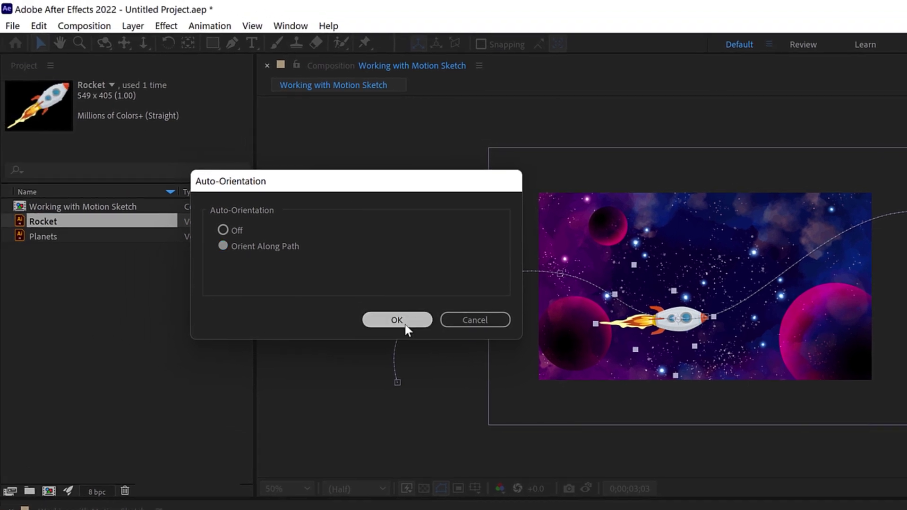
pyautogui.click(396, 320)
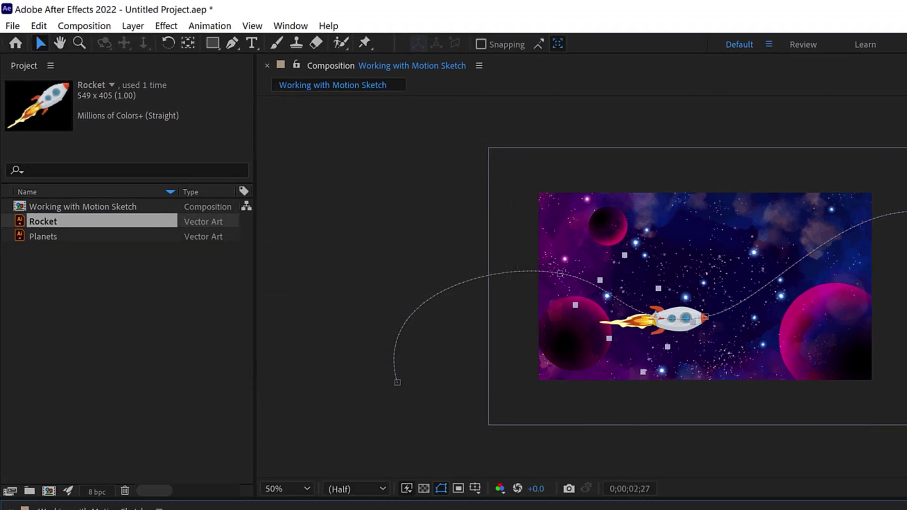
# Preview the rocket's flight from the start, stopping at around two seconds
pyautogui.press('Home')
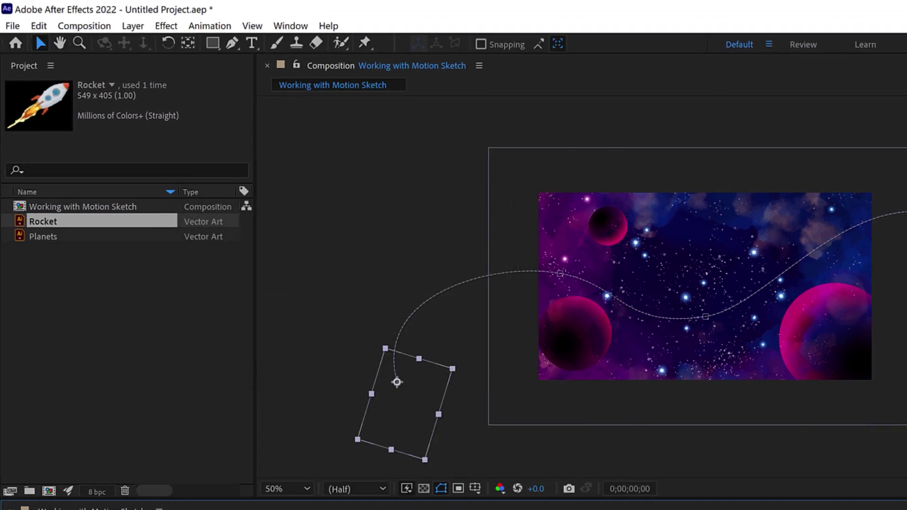
pyautogui.press('space')
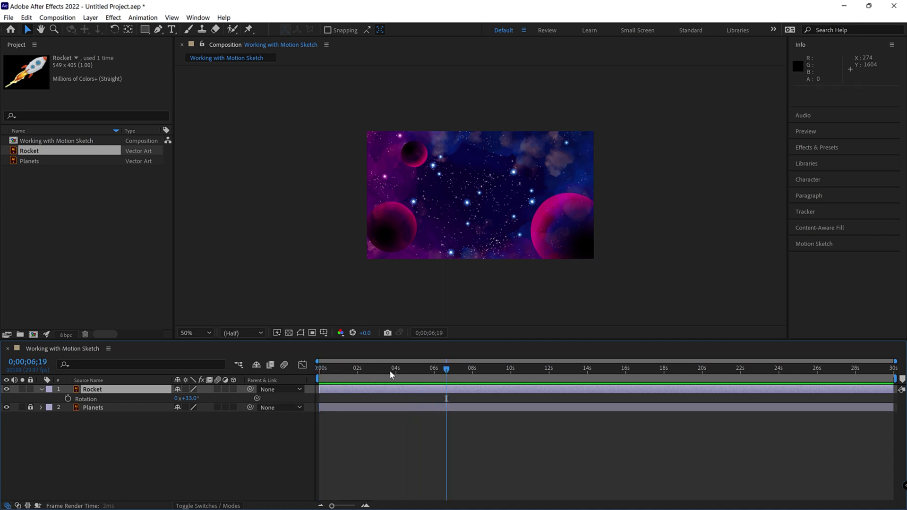
pyautogui.moveTo(390, 370); pyautogui.dragTo(343, 365)
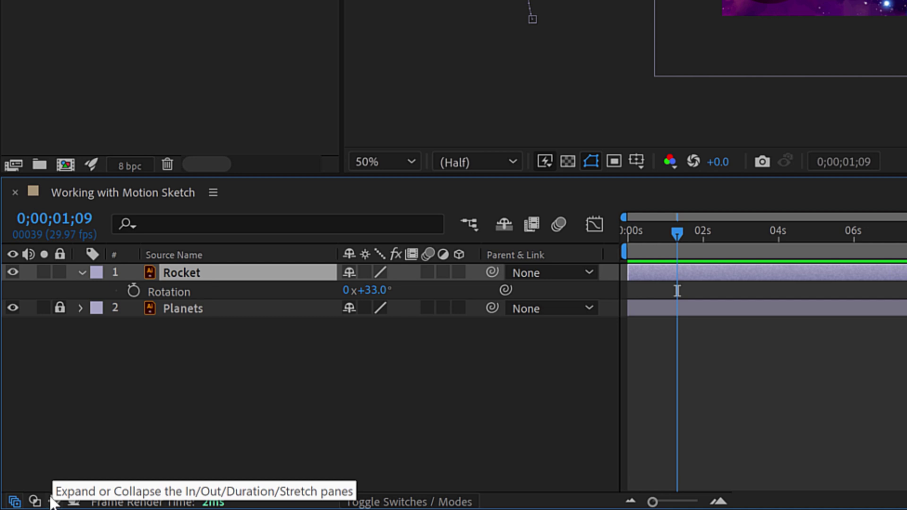
# Expand the In/Out/Duration/Stretch columns in the timeline
pyautogui.click(53, 502)
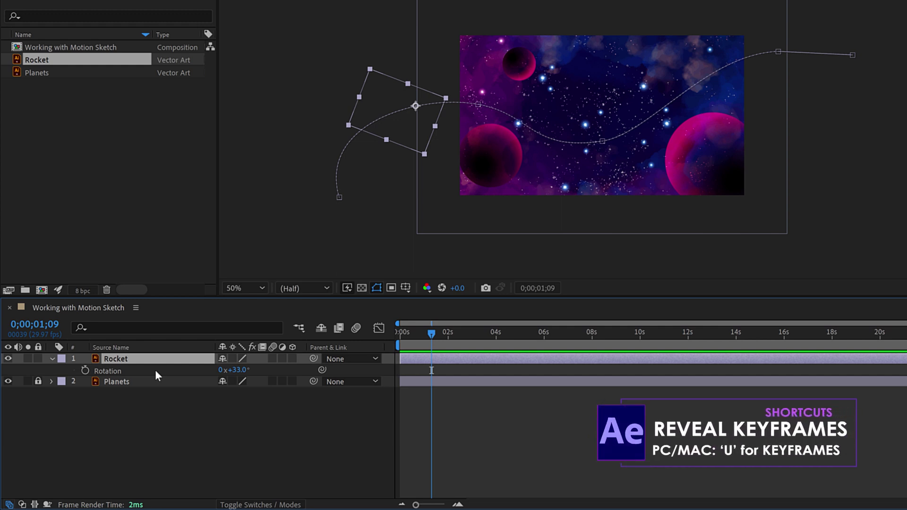
# Reveal the Rocket layer's five animated Position keyframes with U
pyautogui.press('u')
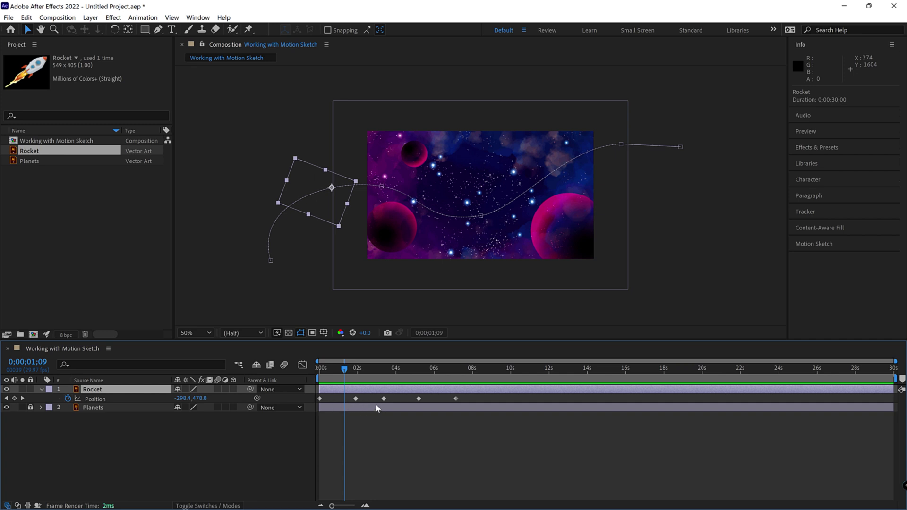
# Clear the selection and select all five Rocket Position keyframes via the Position property
pyautogui.moveTo(500, 437); pyautogui.dragTo(308, 384)
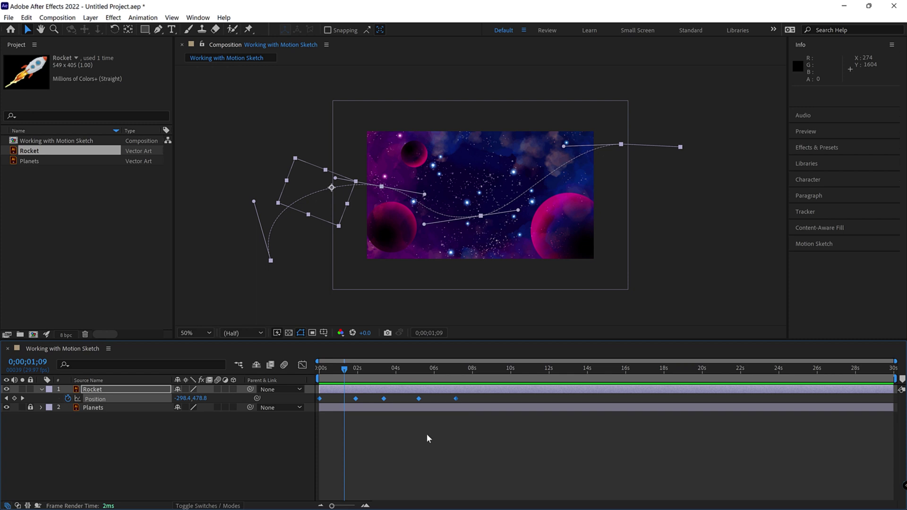
pyautogui.click(338, 445)
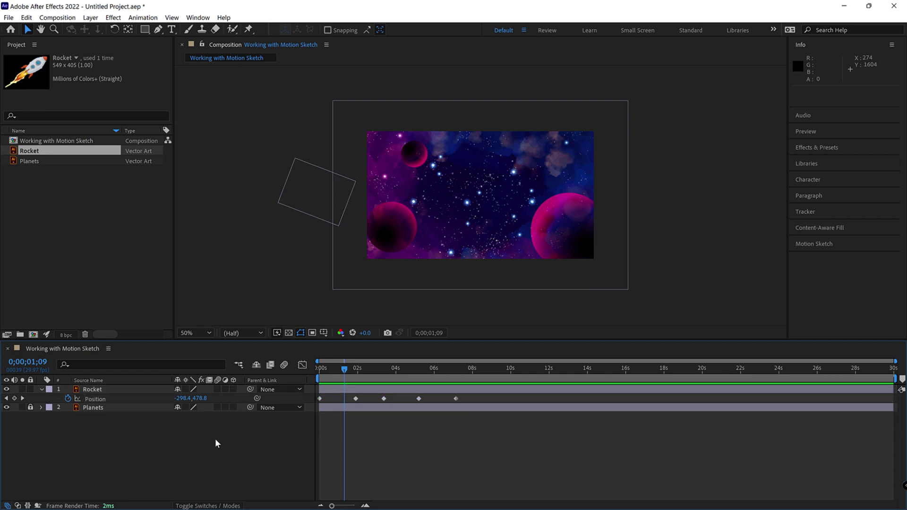
pyautogui.click(95, 398)
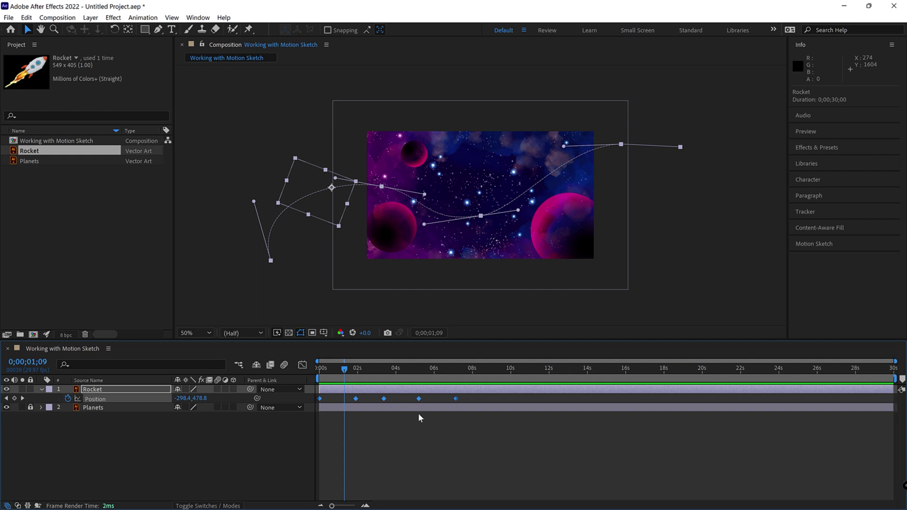
pyautogui.moveTo(457, 400)
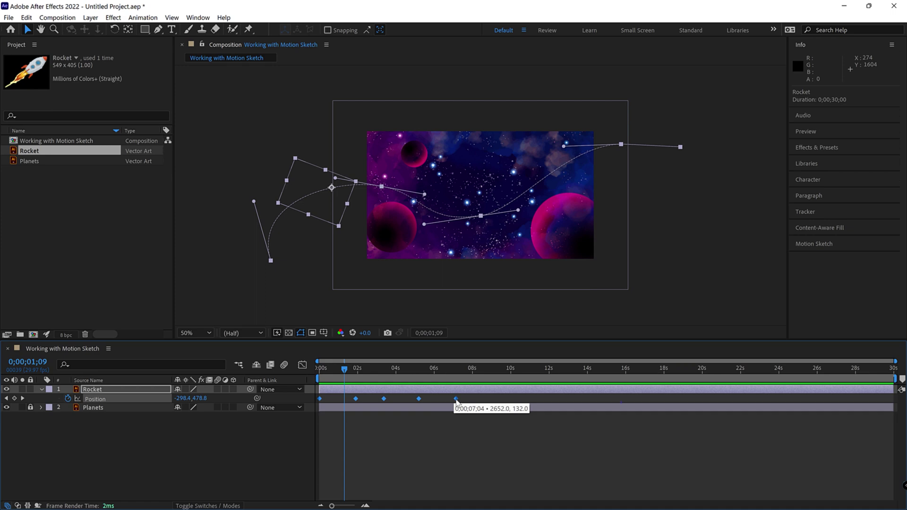
# Scale the five Position keyframes so the flight ends around 2.4 seconds, then return to the start
pyautogui.moveTo(457, 400); pyautogui.dragTo(541, 409)
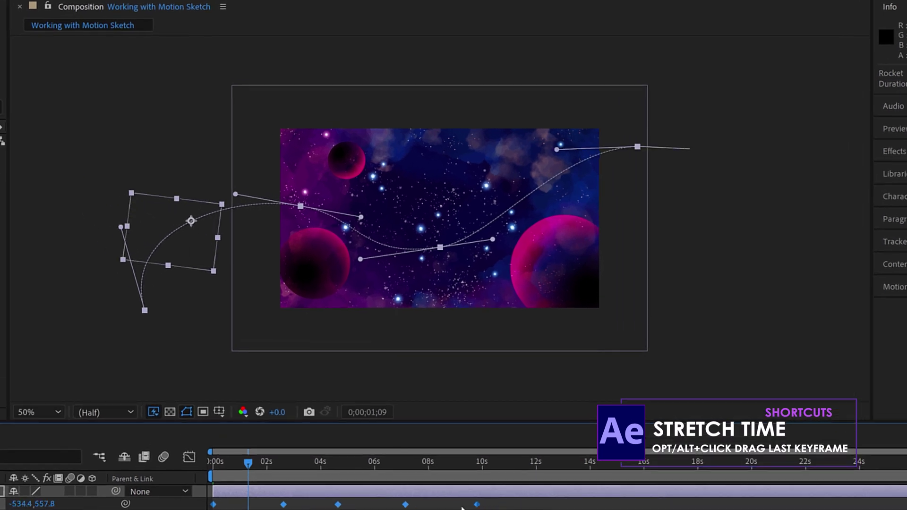
pyautogui.moveTo(482, 433); pyautogui.dragTo(467, 433)
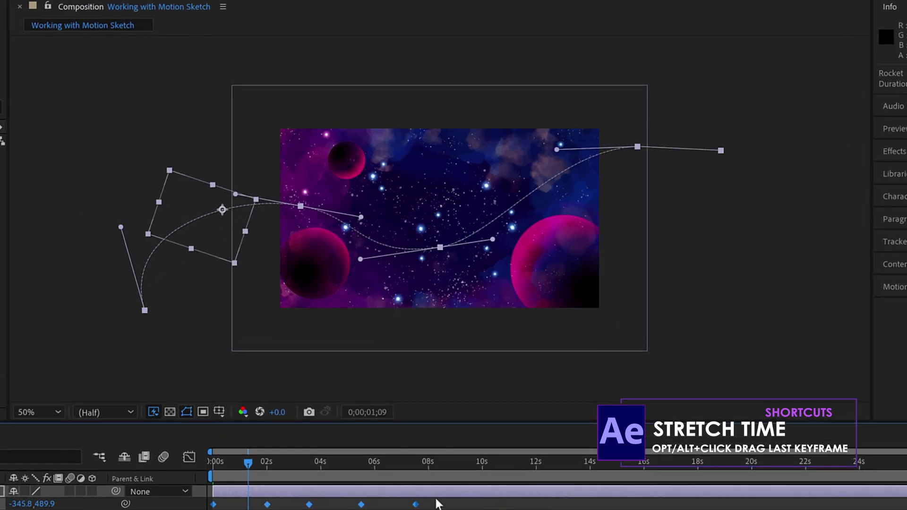
pyautogui.moveTo(437, 503); pyautogui.dragTo(402, 505)
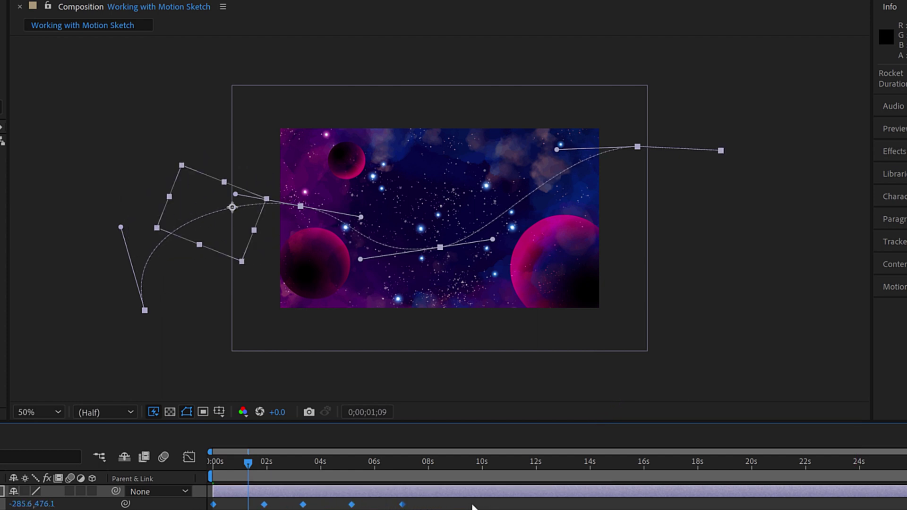
pyautogui.moveTo(473, 507); pyautogui.dragTo(511, 507)
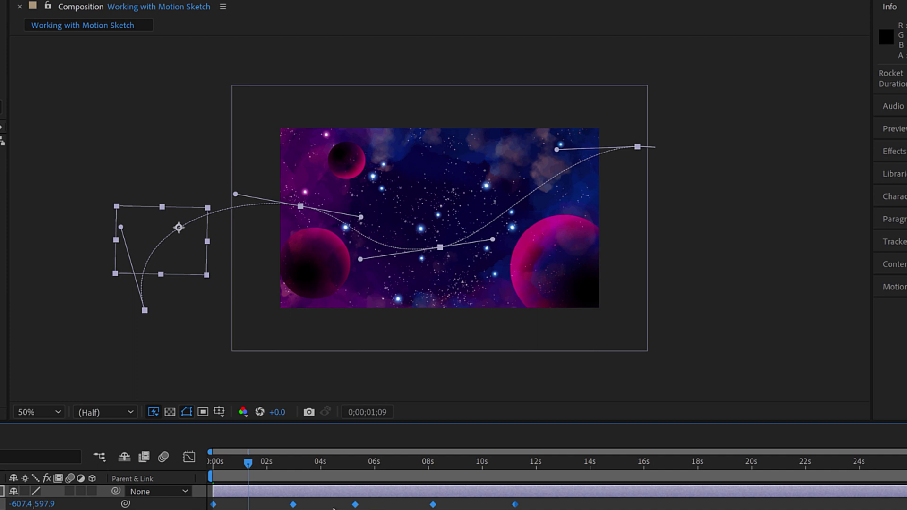
pyautogui.moveTo(334, 508); pyautogui.dragTo(277, 505)
pyautogui.press('Home')
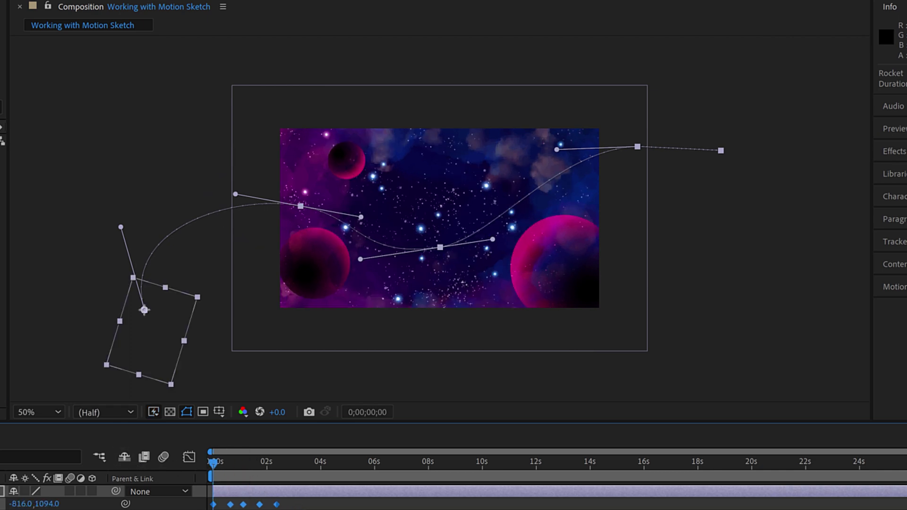
pyautogui.press('space')
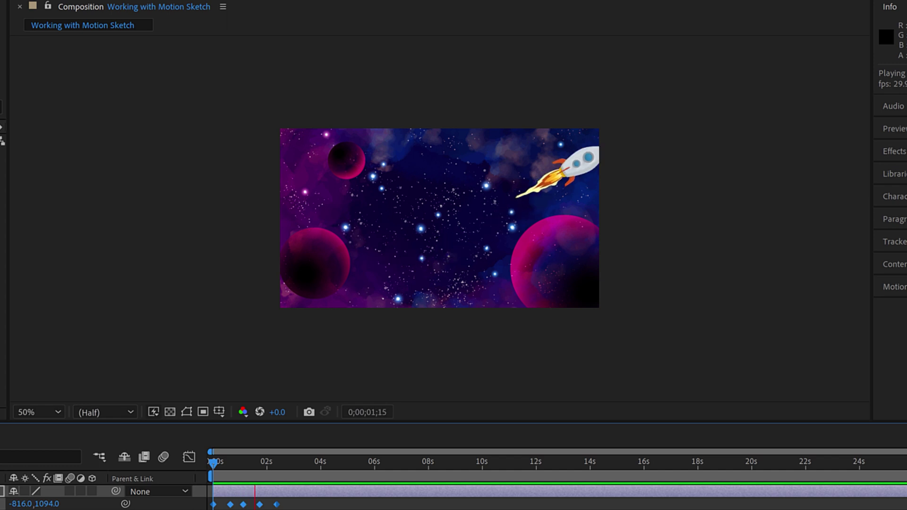
pyautogui.press('space')
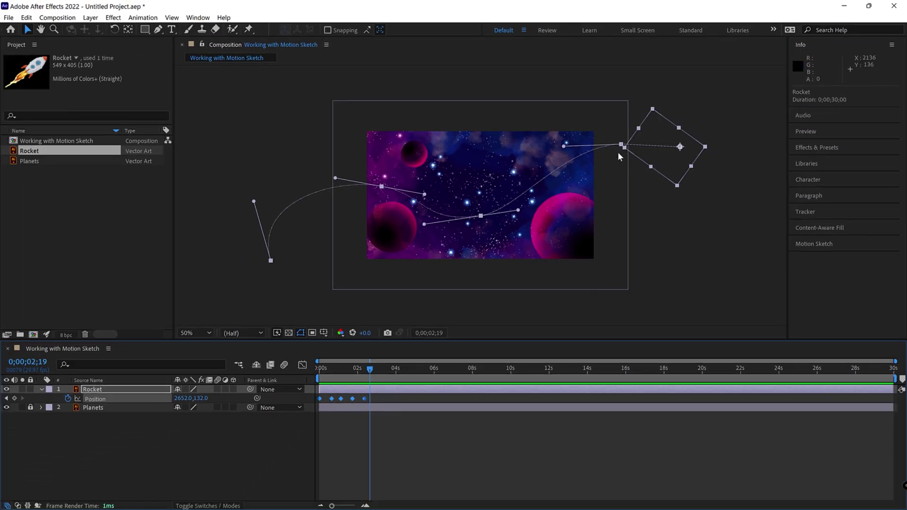
# Select the single keyframe at the end of the rocket's motion path
pyautogui.click(621, 145)
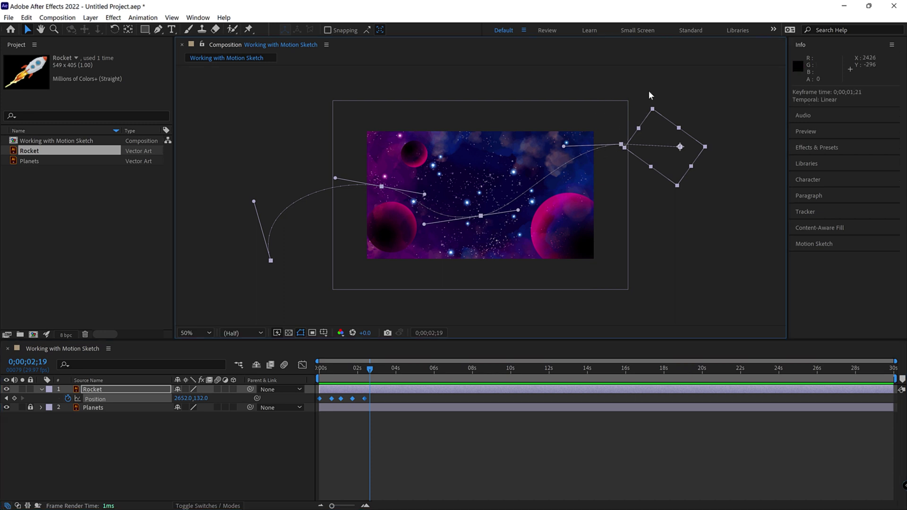
pyautogui.click(620, 159)
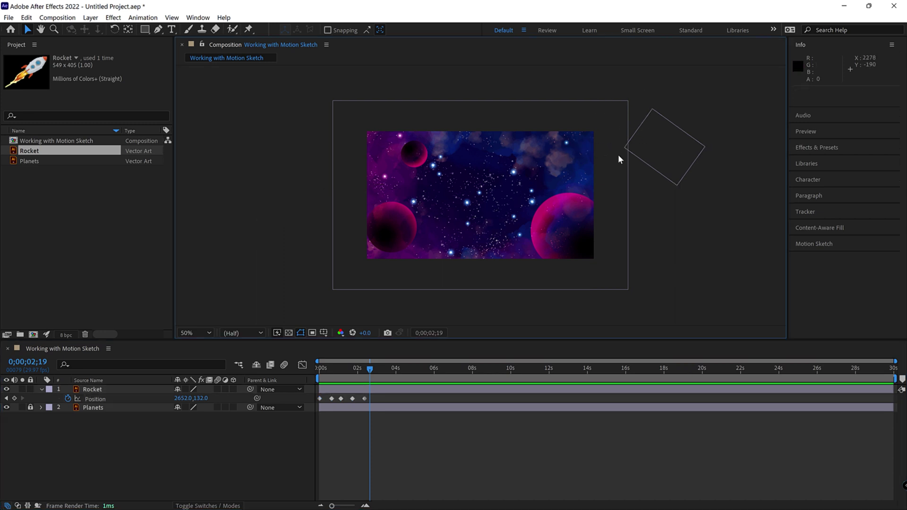
pyautogui.click(112, 400)
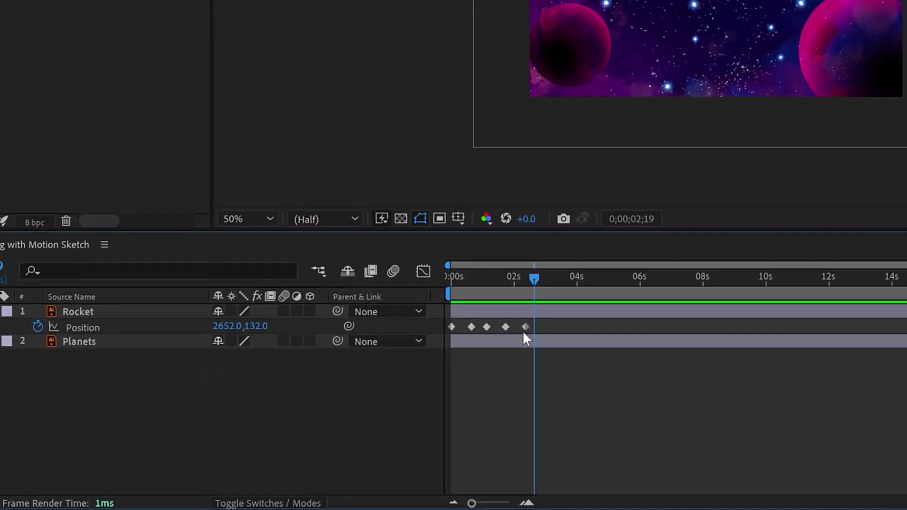
pyautogui.click(455, 358)
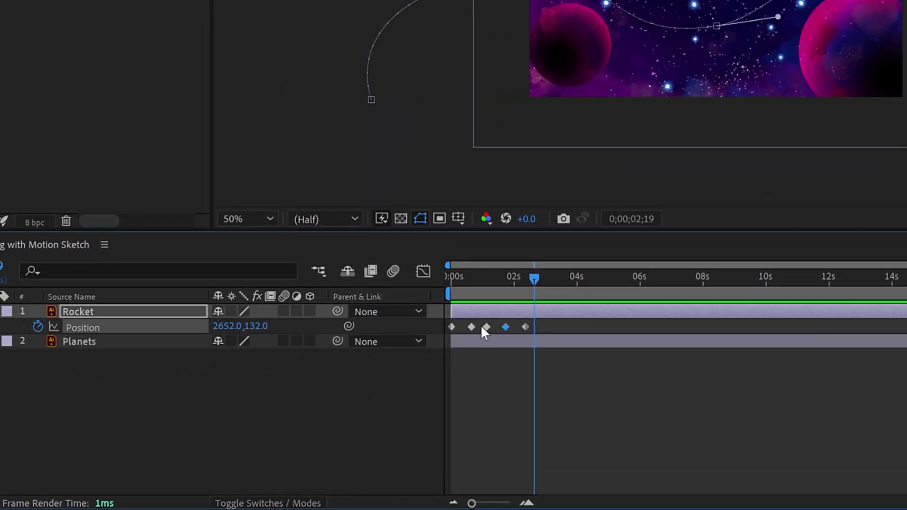
pyautogui.click(480, 326)
pyautogui.click(471, 327)
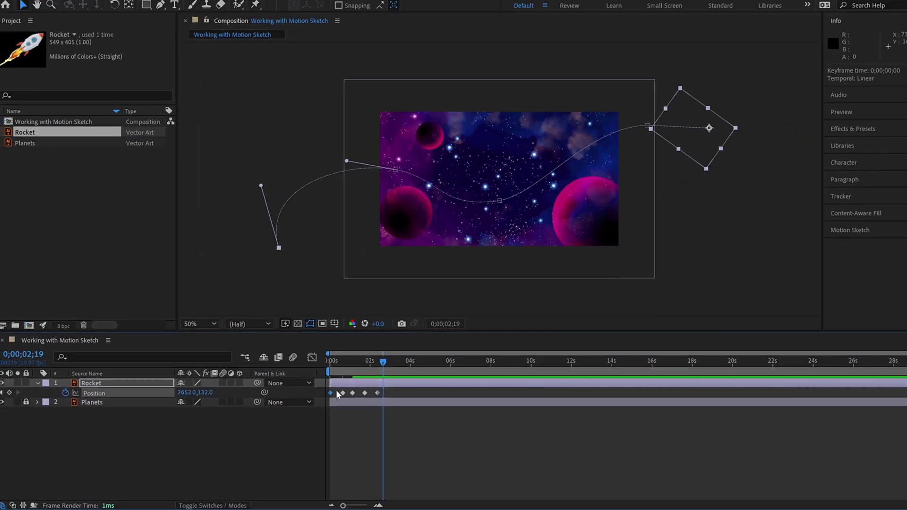
pyautogui.click(460, 339)
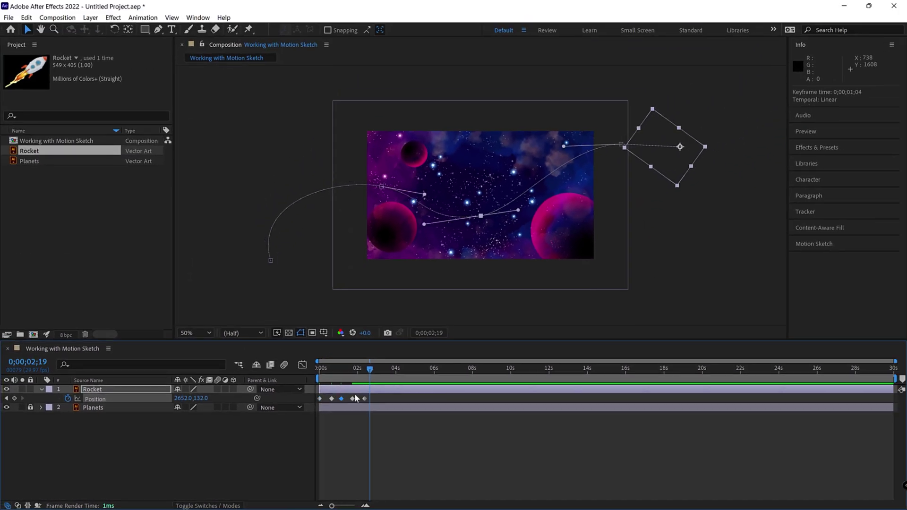
pyautogui.click(622, 145)
# Move the path's end point up and right, bend its last curve upward, and preview
pyautogui.moveTo(622, 145); pyautogui.dragTo(661, 122)
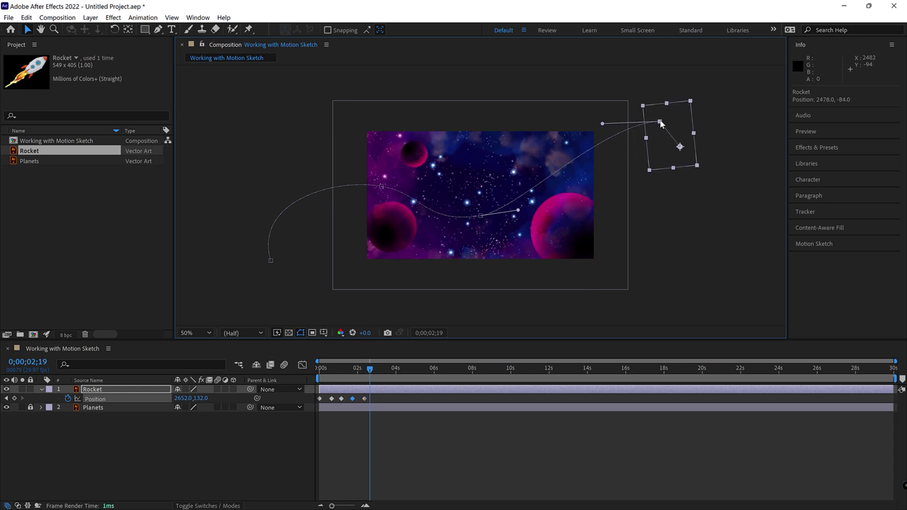
pyautogui.moveTo(602, 122); pyautogui.dragTo(608, 108)
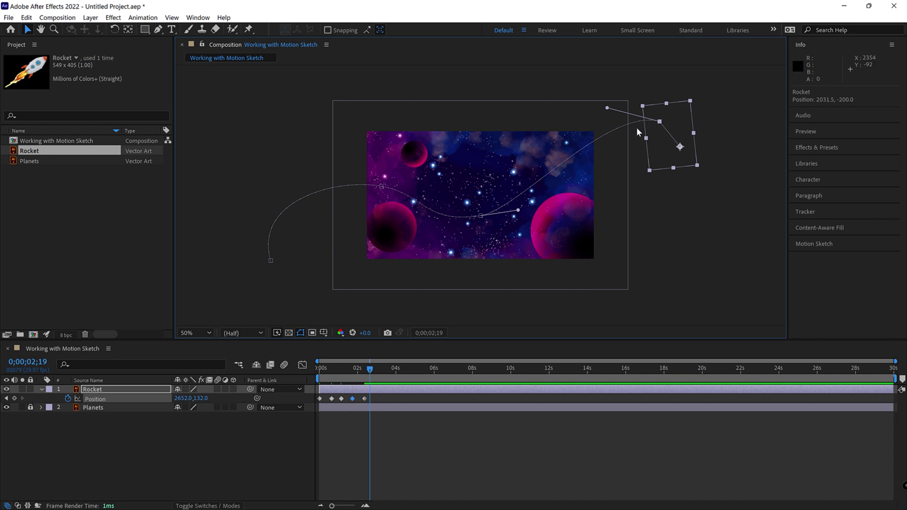
pyautogui.press('space')
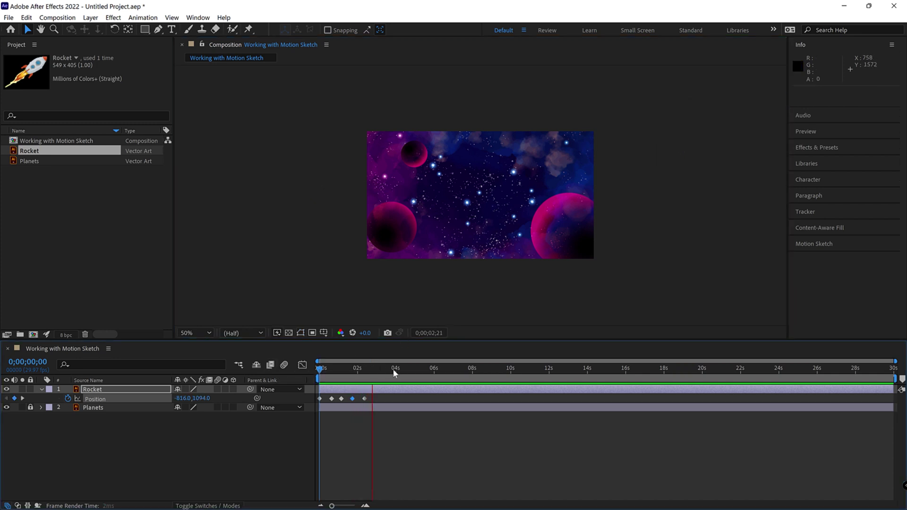
pyautogui.moveTo(393, 370); pyautogui.dragTo(347, 369)
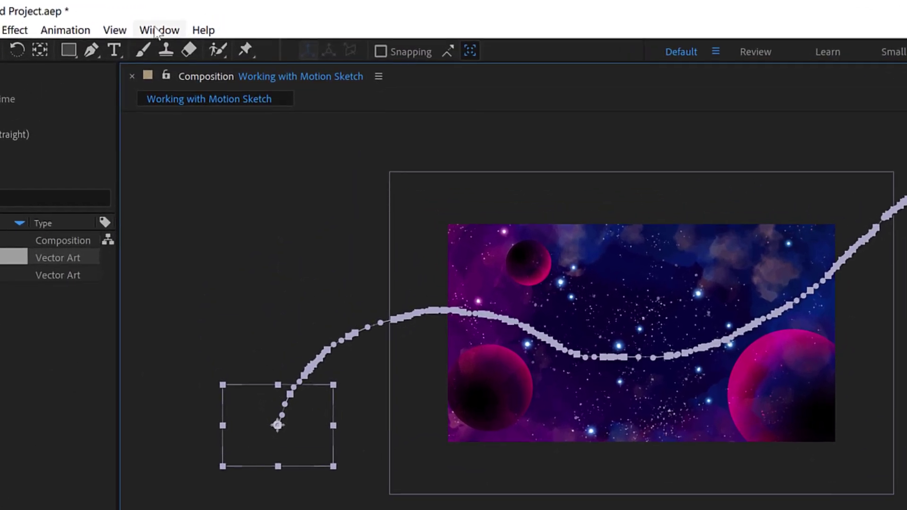
# Open the Smoother panel from the Window menu and set Tolerance to 40 for Spatial Path
pyautogui.click(158, 31)
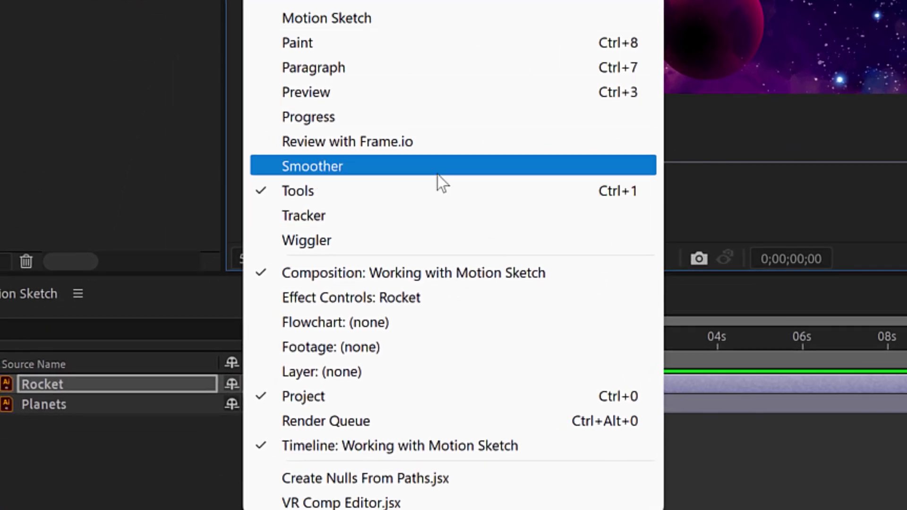
pyautogui.click(438, 174)
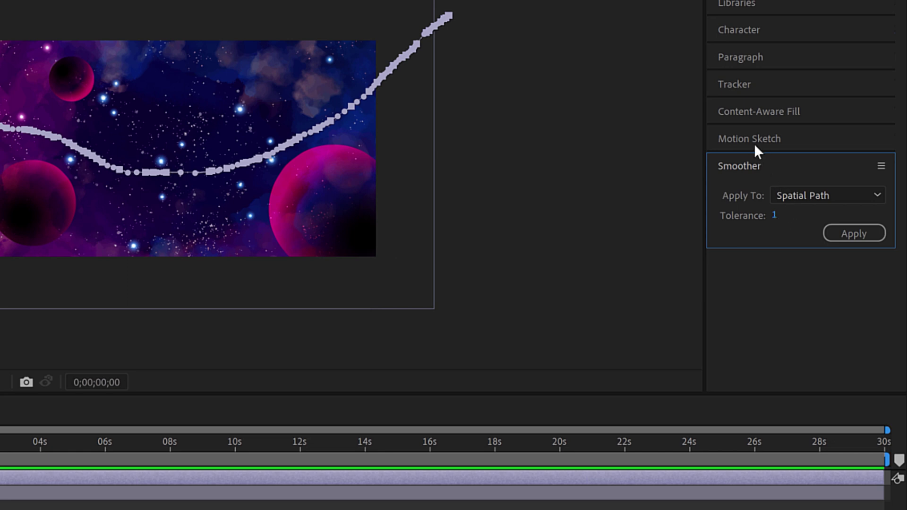
pyautogui.click(774, 215)
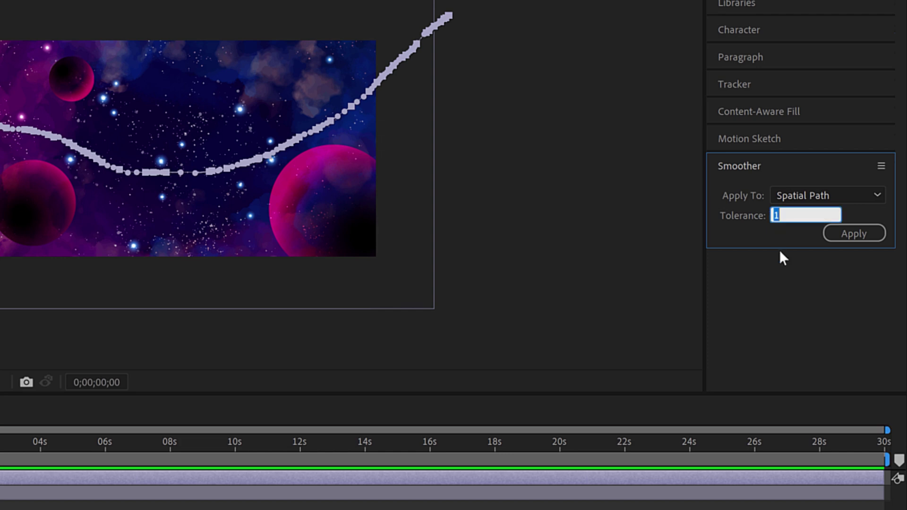
pyautogui.write('32')
pyautogui.moveTo(806, 216); pyautogui.dragTo(724, 219)
pyautogui.write('40')
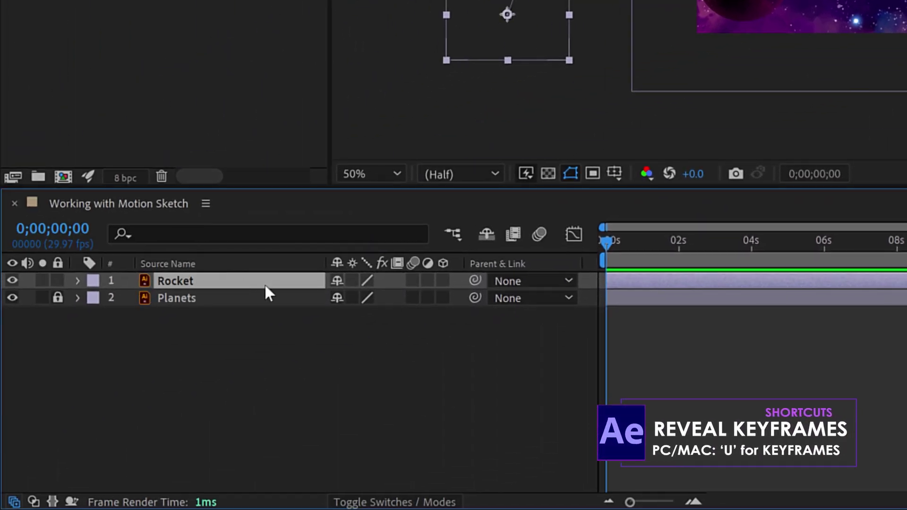
# Reveal the Rocket layer's Position keyframes with U and select all of them
pyautogui.press('u')
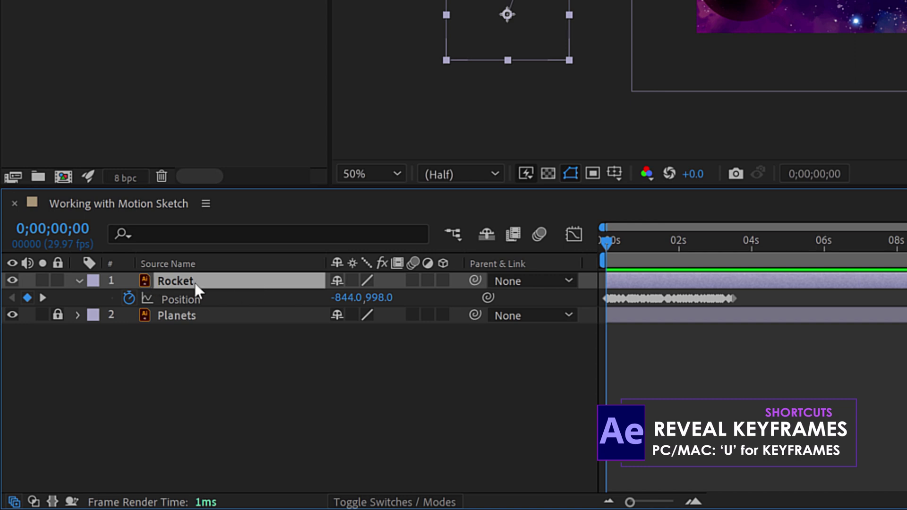
pyautogui.click(180, 302)
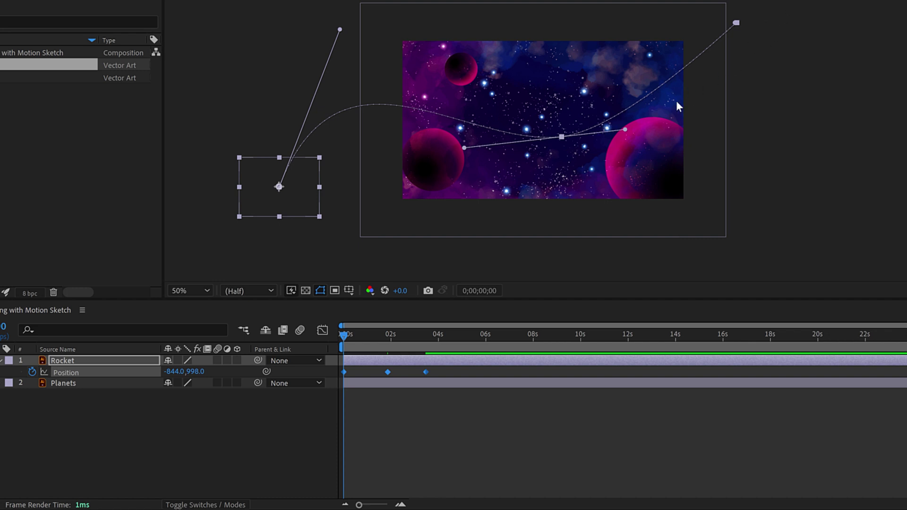
# Preview the smoothed flight and park the playhead at 0;00;01;07
pyautogui.press('space')
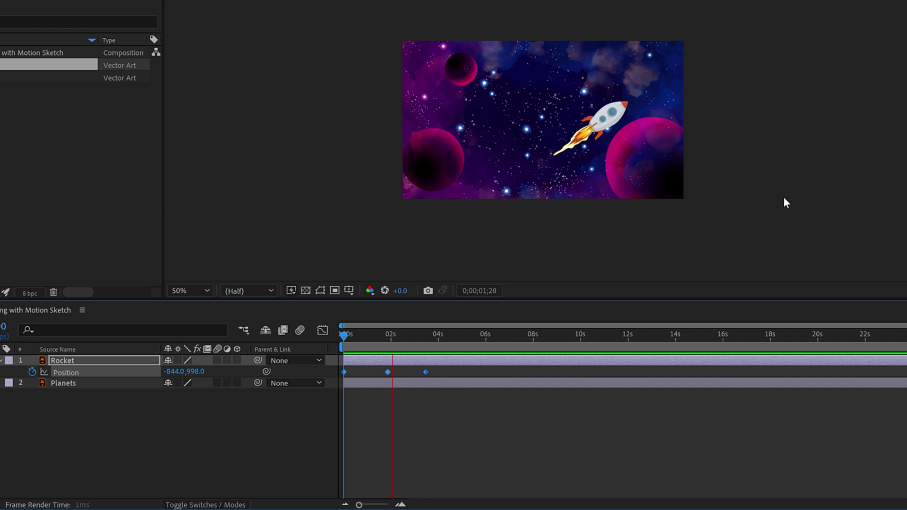
pyautogui.moveTo(432, 335); pyautogui.dragTo(380, 344)
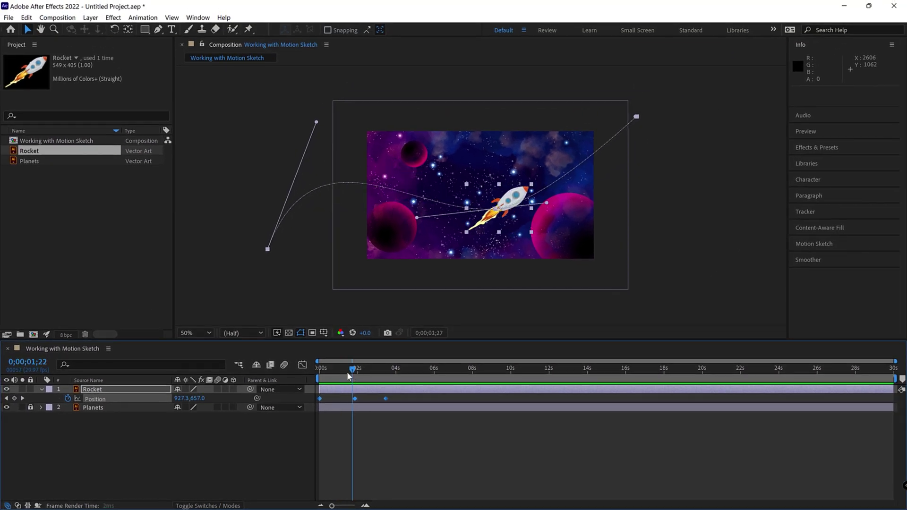
pyautogui.moveTo(348, 375); pyautogui.dragTo(344, 375)
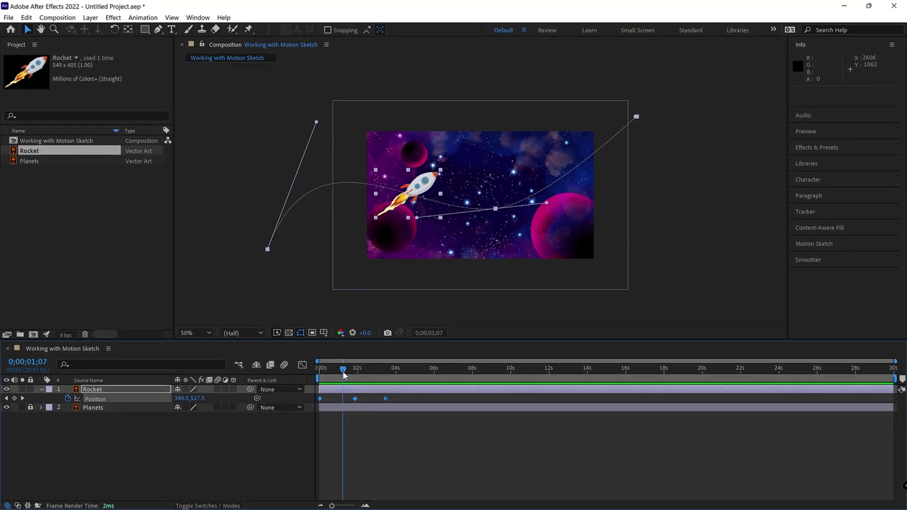
pyautogui.click(121, 389)
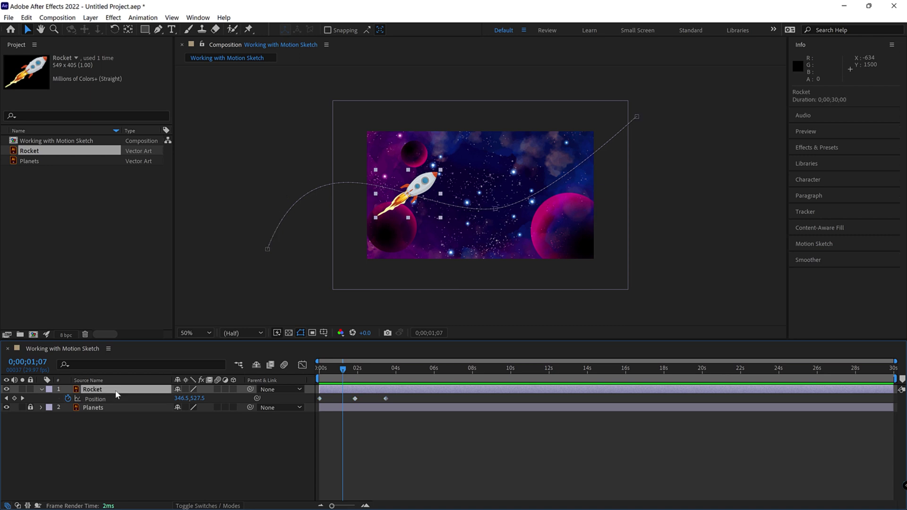
# Set the rocket's Anchor Point to 379.5, 119.5 so it sits on the path
pyautogui.press('a')
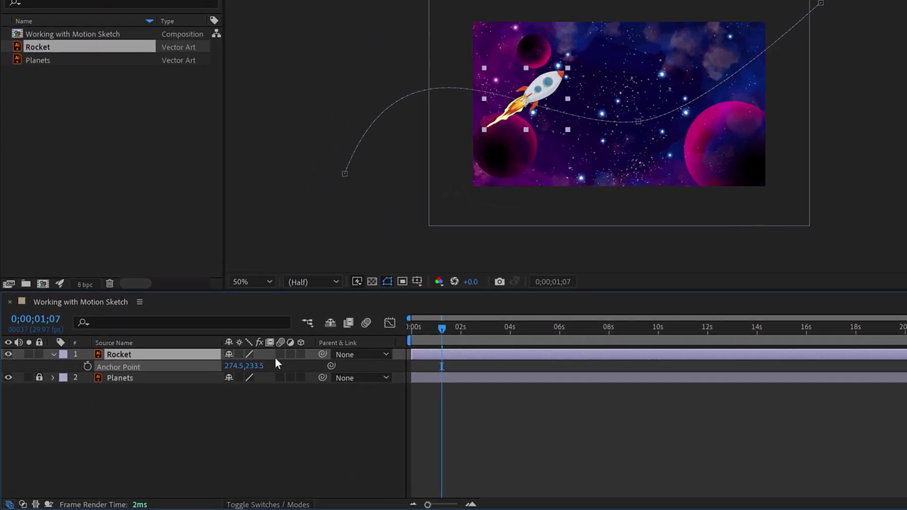
pyautogui.moveTo(191, 398); pyautogui.dragTo(174, 398)
pyautogui.moveTo(236, 355); pyautogui.dragTo(339, 370)
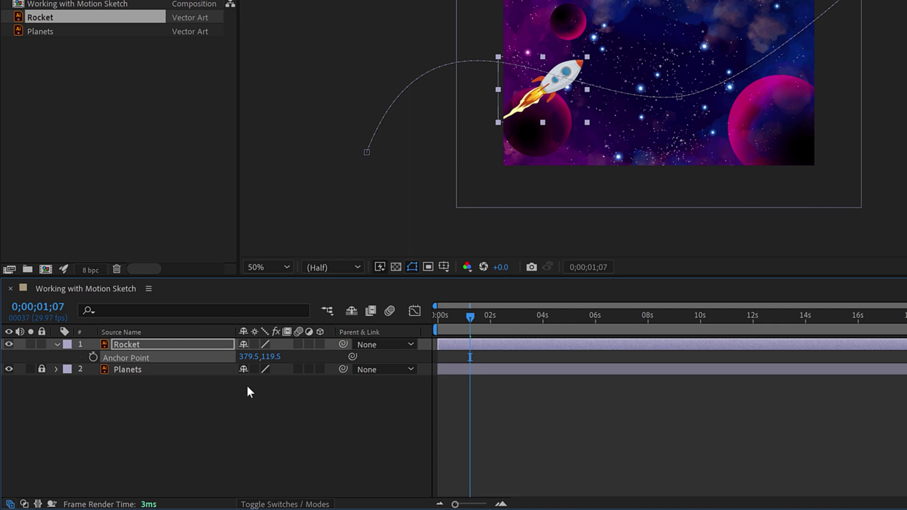
# Rotate the rocket to 51° so its nose points along the path
pyautogui.press('r')
pyautogui.moveTo(257, 358); pyautogui.dragTo(288, 350)
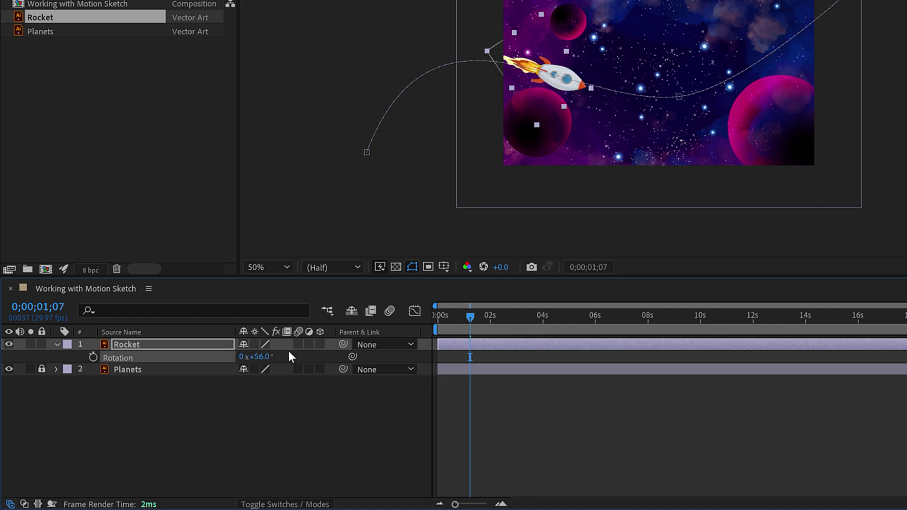
pyautogui.click(141, 346)
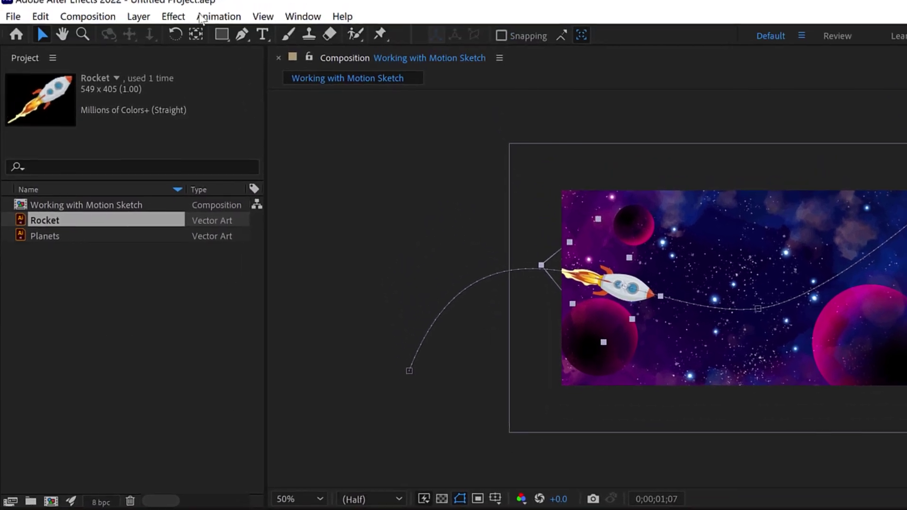
# Set the Rocket layer's Auto-Orient to Orient Along Path and adjust Rotation to about 38°
pyautogui.click(138, 16)
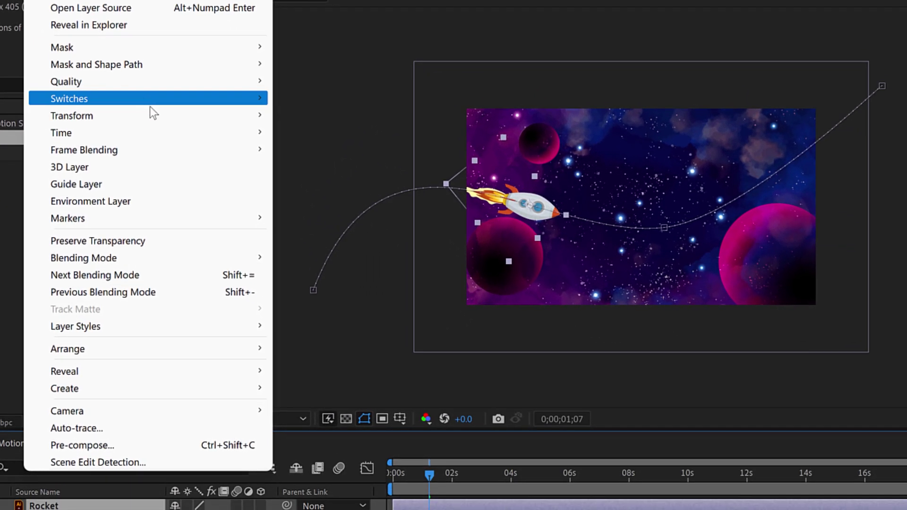
pyautogui.moveTo(154, 116)
pyautogui.click(389, 350)
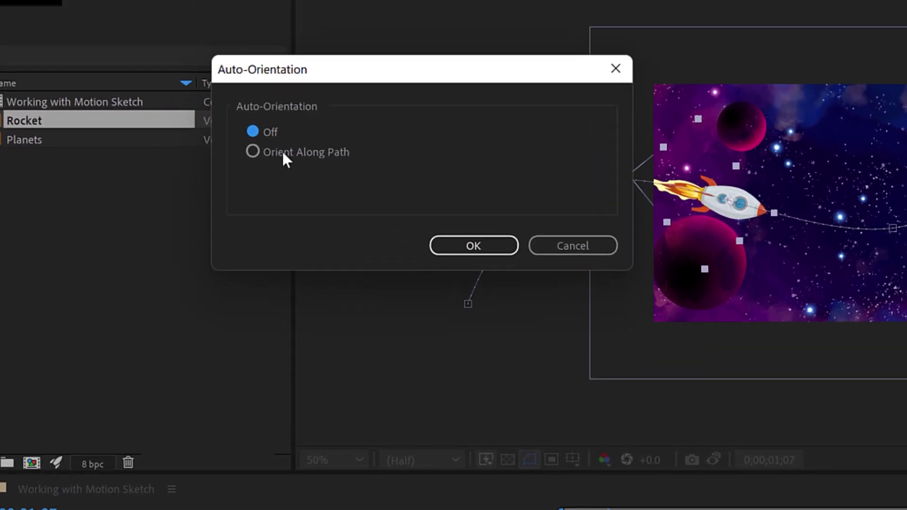
pyautogui.click(212, 28)
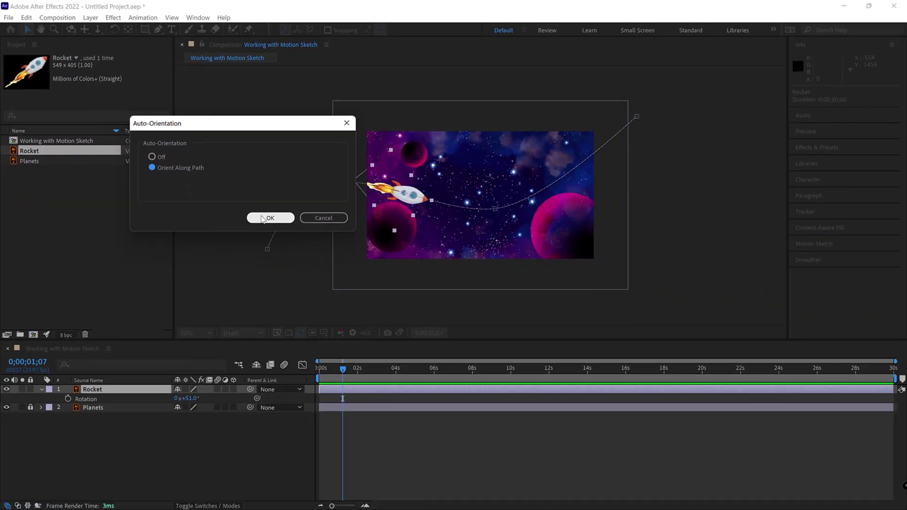
pyautogui.click(511, 311)
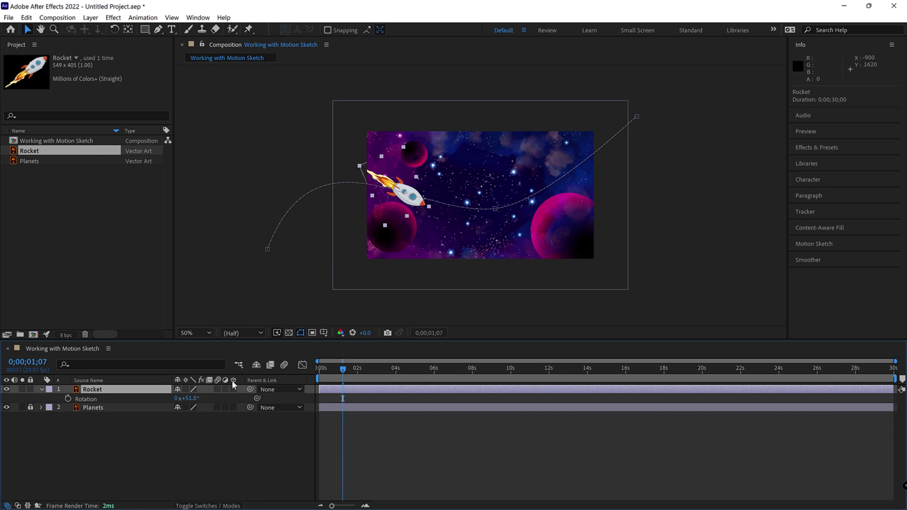
pyautogui.moveTo(194, 399); pyautogui.dragTo(190, 401)
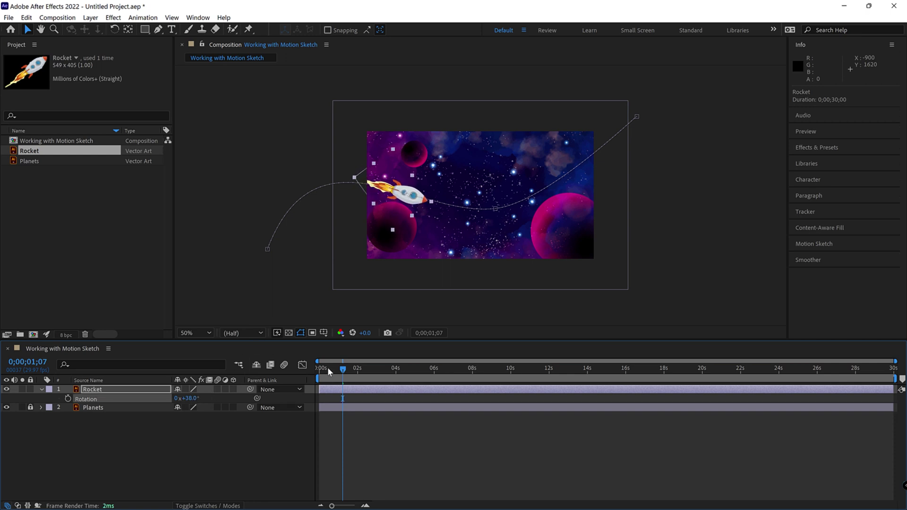
# Play back the rocket's nose-first flight along the smoothed path, then stop the preview
pyautogui.press('space')
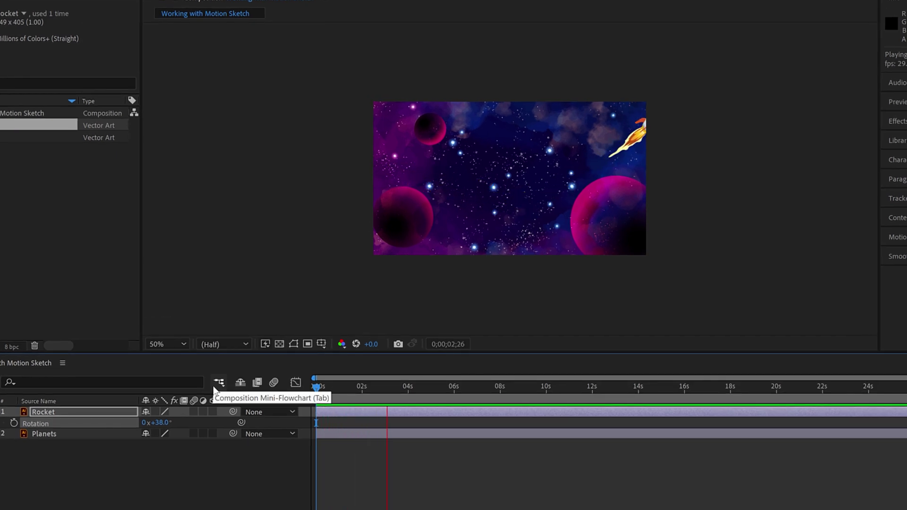
pyautogui.press('space')
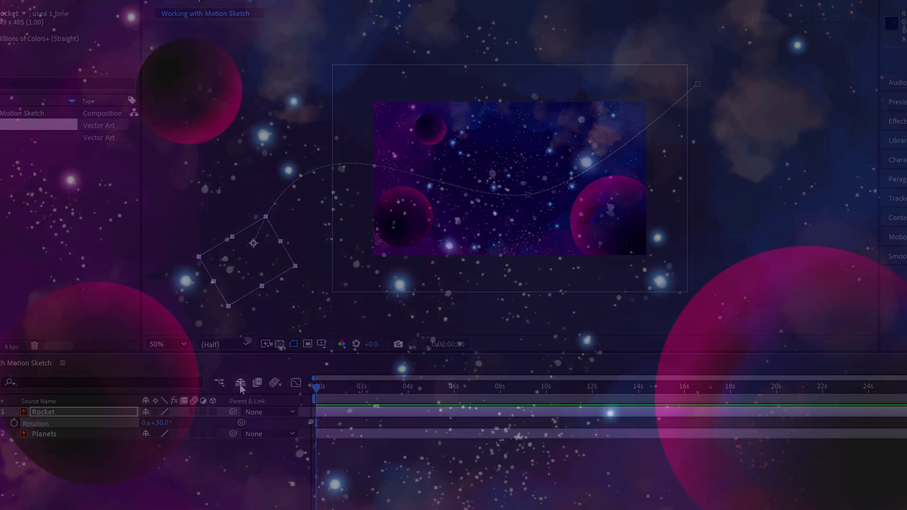